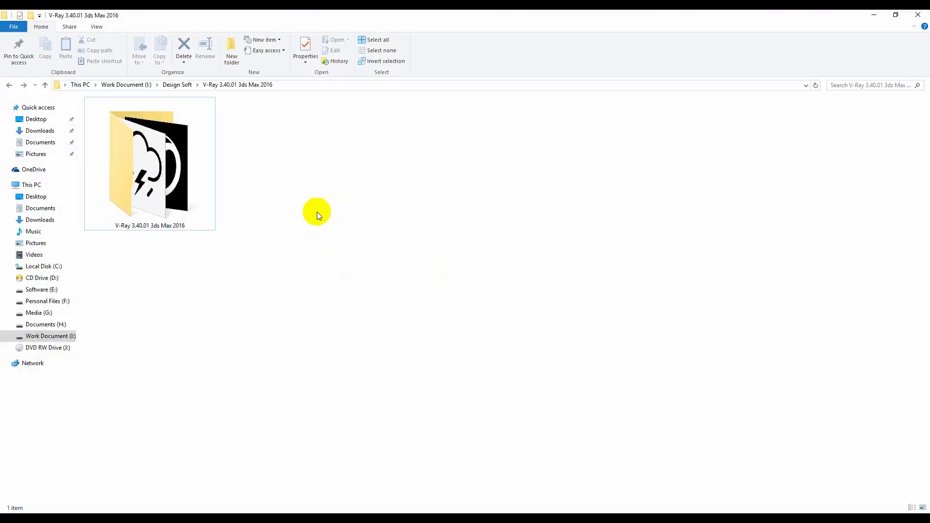
right_click(343, 185)
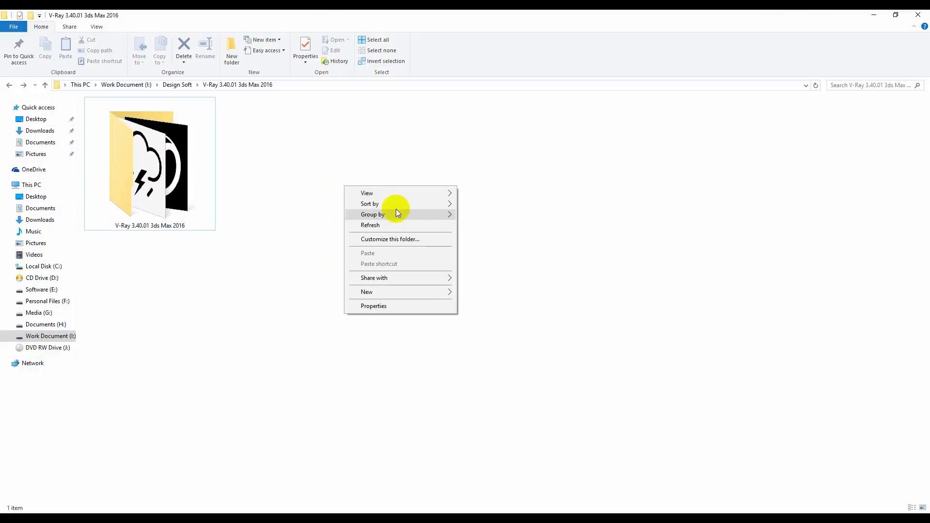
click(407, 228)
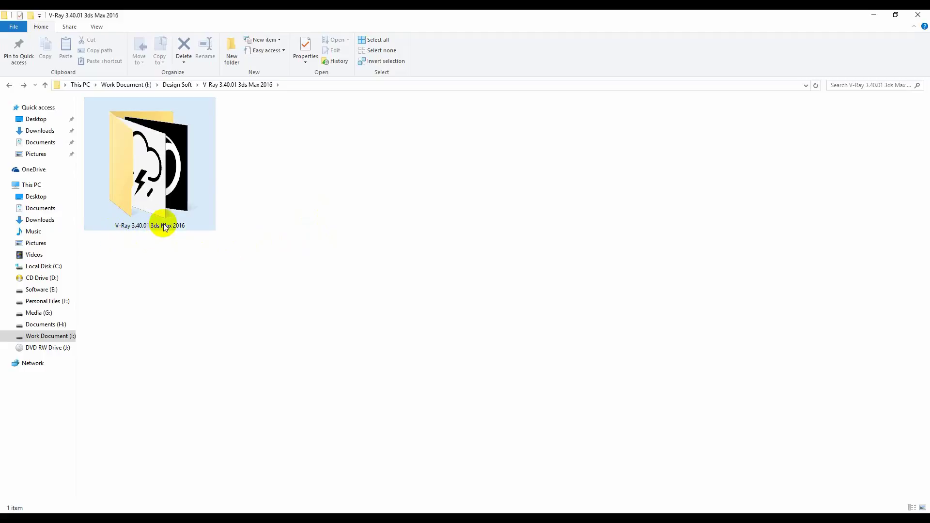
drag(375, 17, 416, 11)
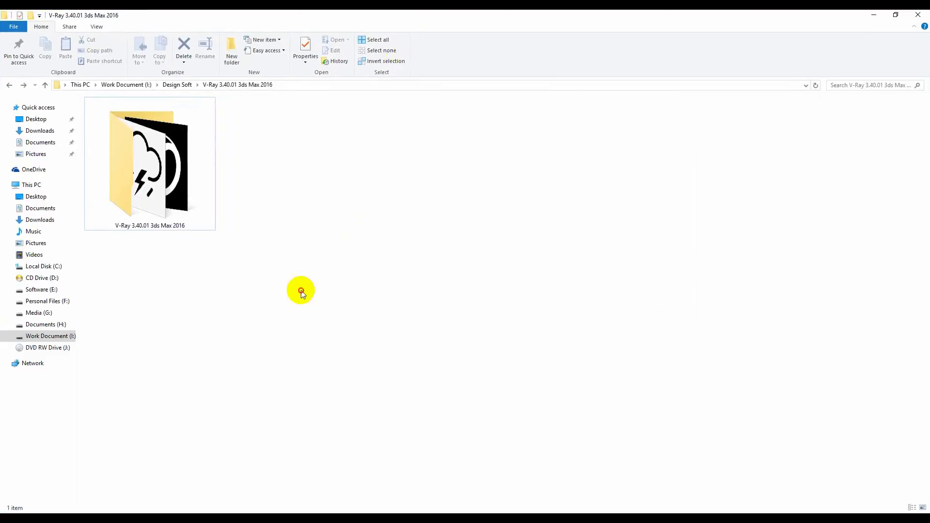
click(156, 227)
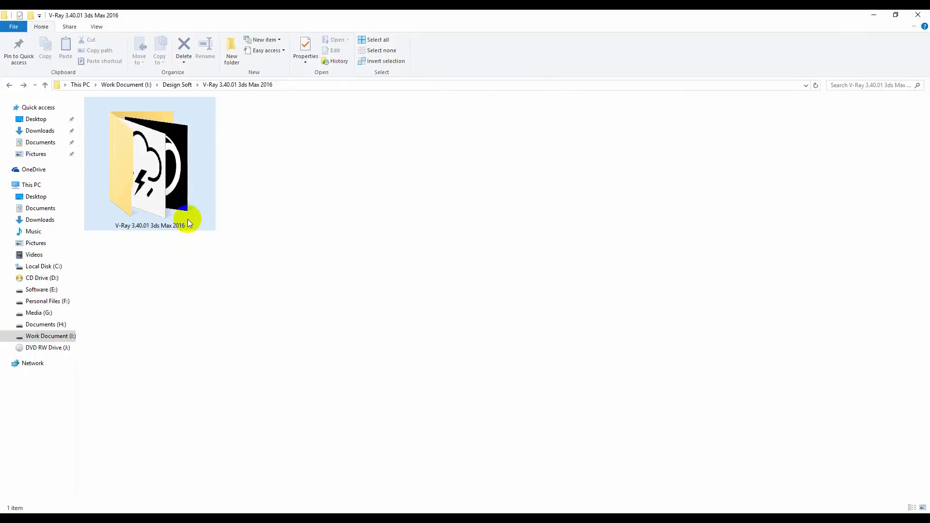
click(223, 214)
right_click(245, 197)
mouse_move(297, 228)
click(207, 189)
- Launch the vray_adv_34001_max2016_x64 installer from the V-Ray 3.40.01 3ds Max 2016 folder and accept its license agreement
double_click(163, 162)
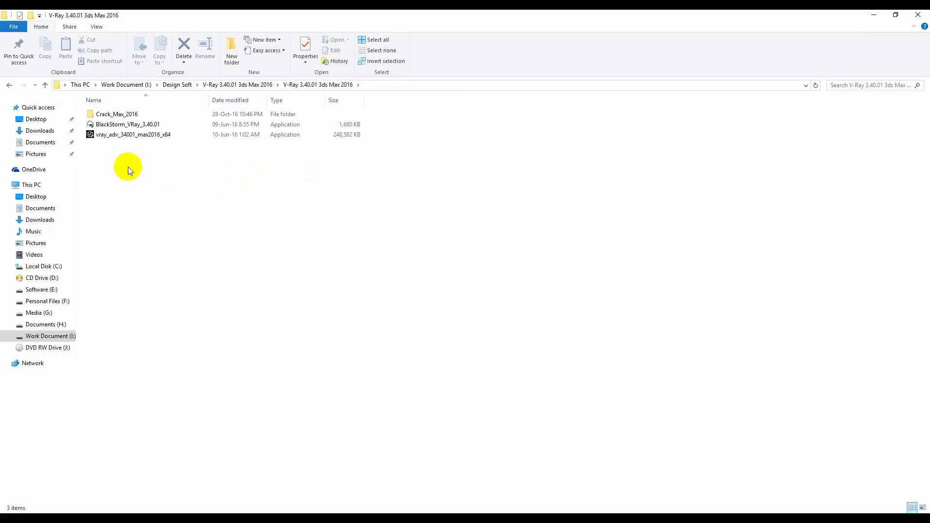
double_click(125, 135)
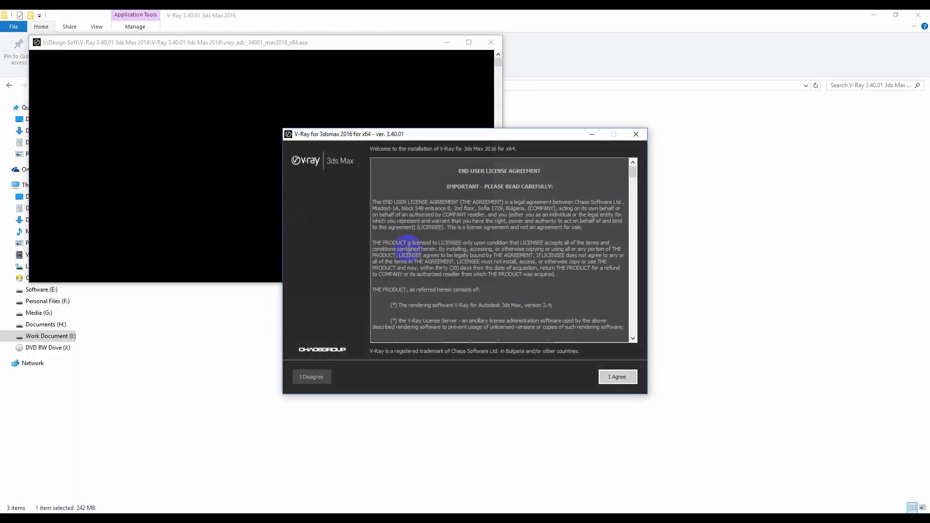
click(630, 382)
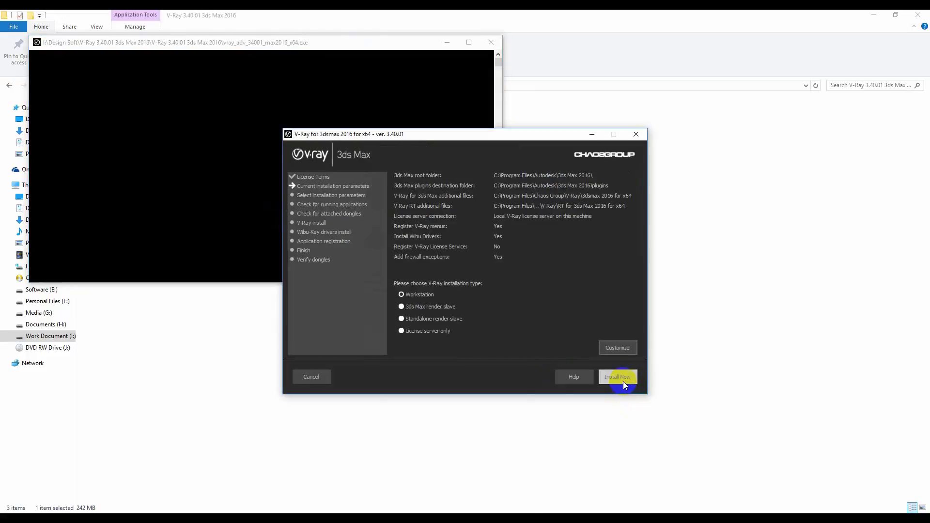
- Choose the Workstation installation type for V-Ray and start the installation
click(417, 300)
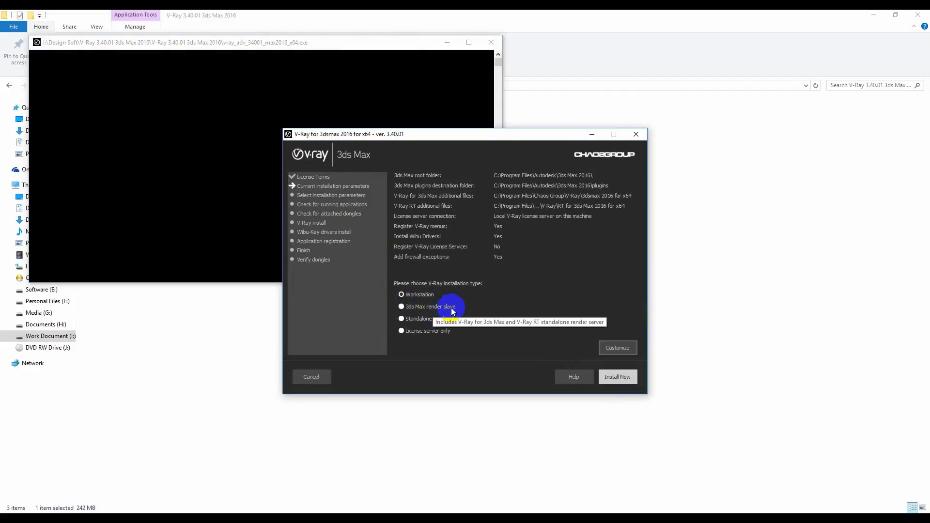
click(431, 306)
click(409, 295)
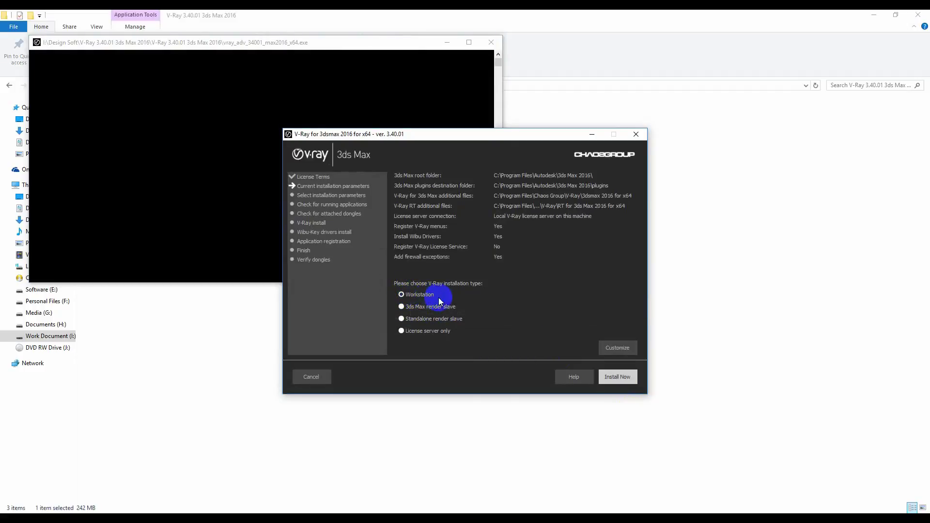
click(609, 378)
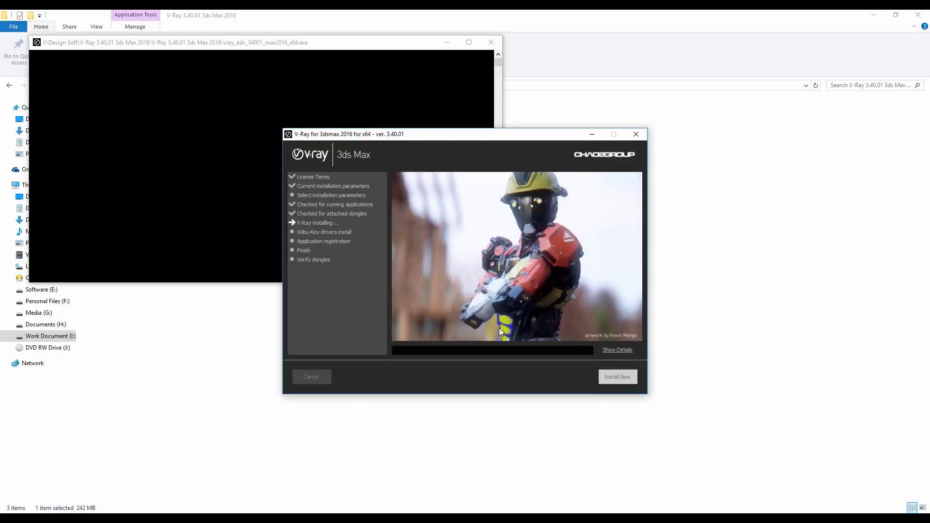
click(454, 291)
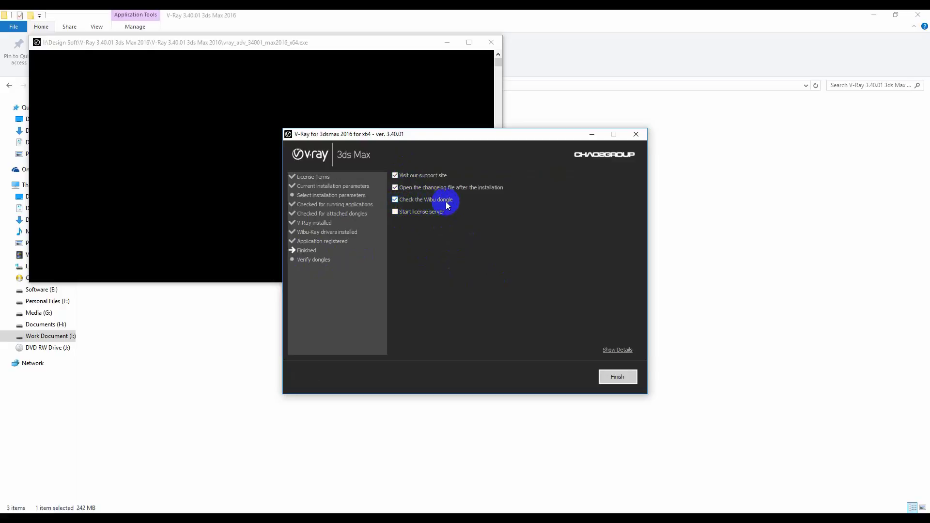
- Turn off the Wibu dongle check, finish the V-Ray setup and close the vray_changelog file
click(396, 200)
click(617, 377)
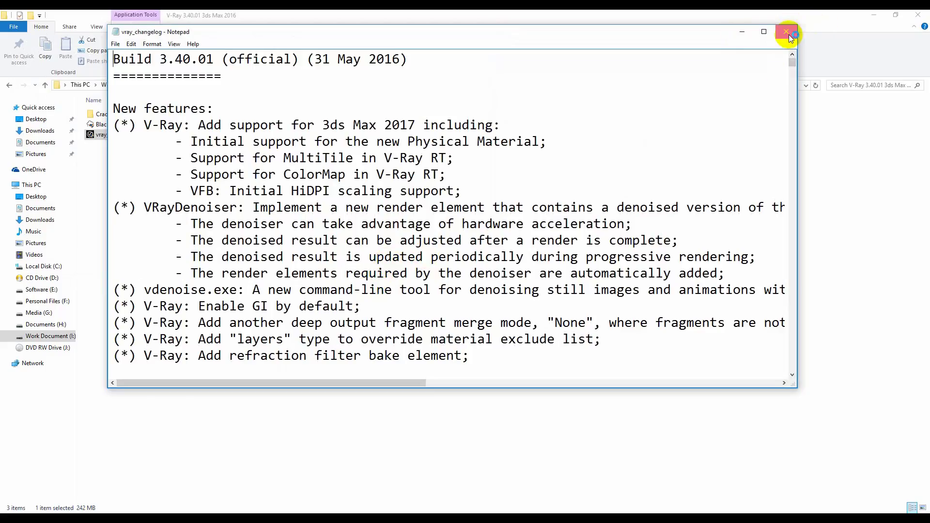
click(788, 33)
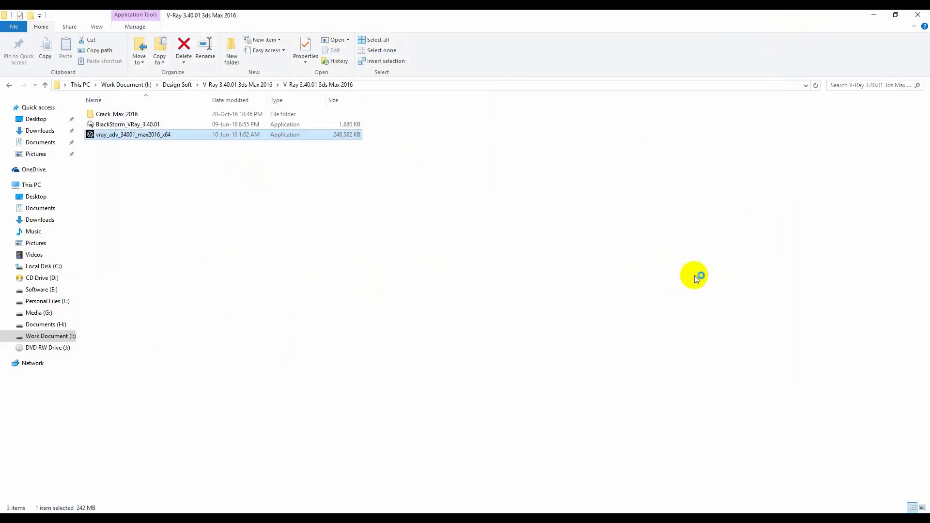
click(131, 190)
right_click(180, 178)
click(235, 216)
- Look at the contents of the Crack_Max_2016 folder and return to the parent folder
click(108, 127)
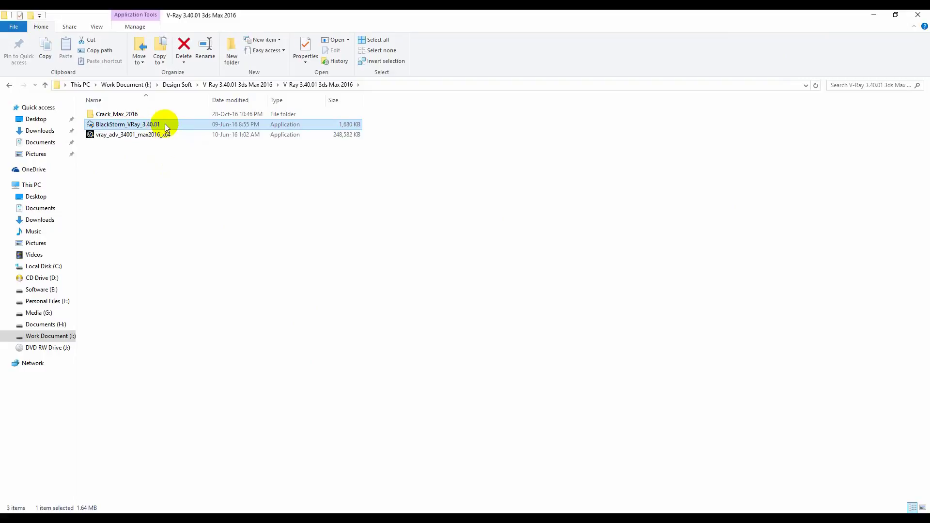
double_click(118, 114)
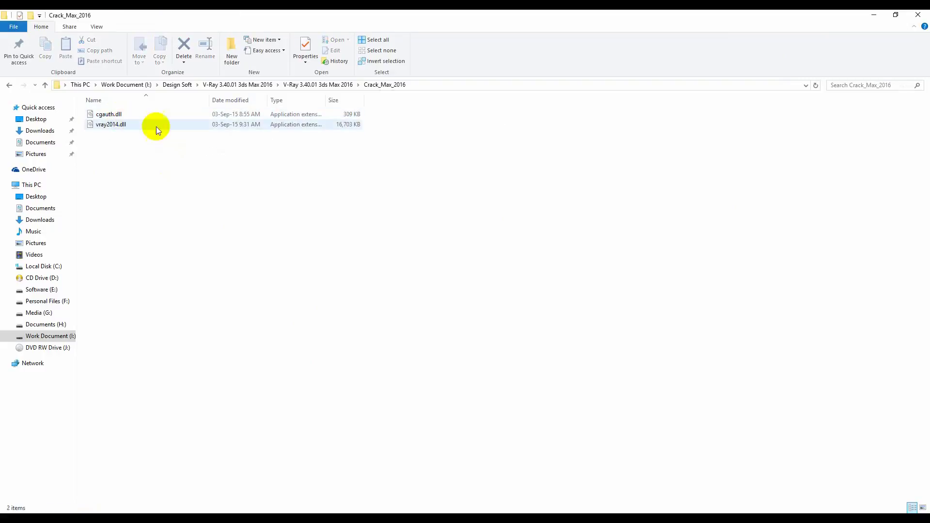
click(10, 86)
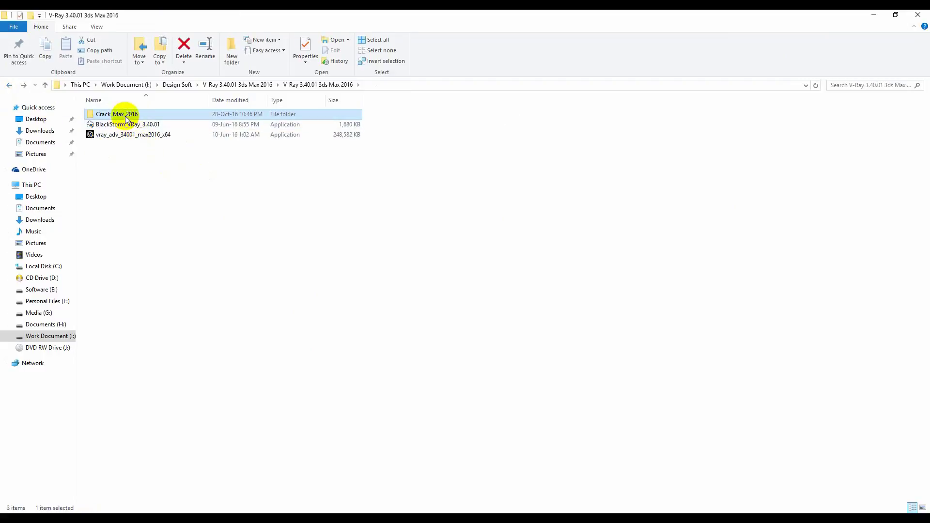
- Launch the BlackStorm_VRay_3.40.01 application from the V-Ray 3.40.01 3ds Max 2016 folder
click(111, 127)
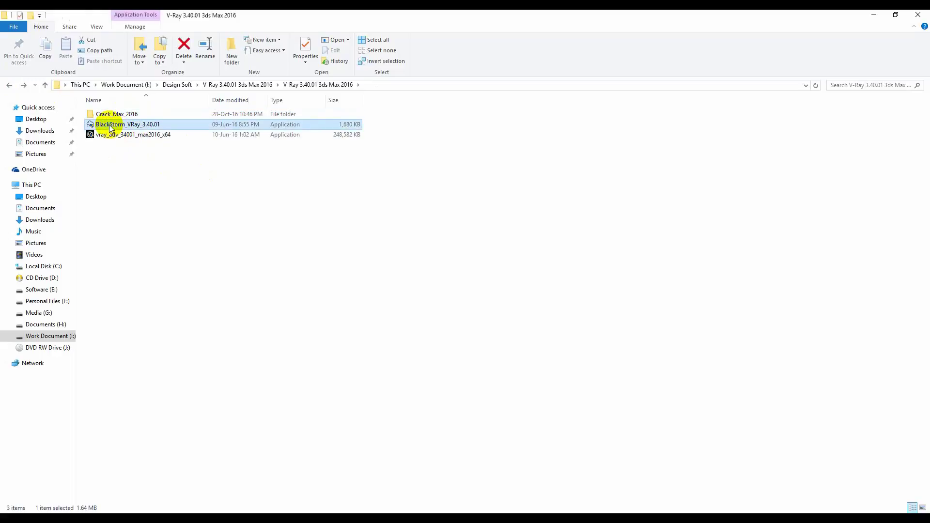
right_click(110, 127)
click(168, 152)
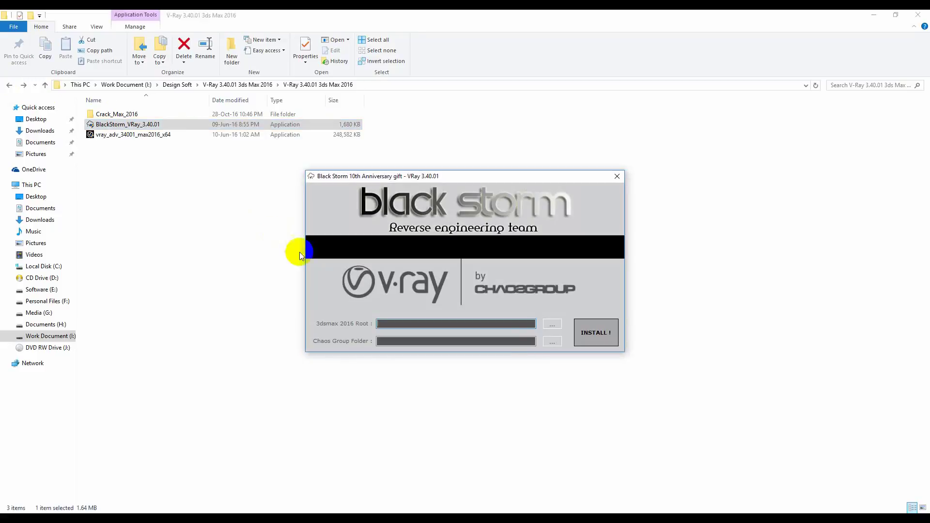
drag(439, 179, 434, 160)
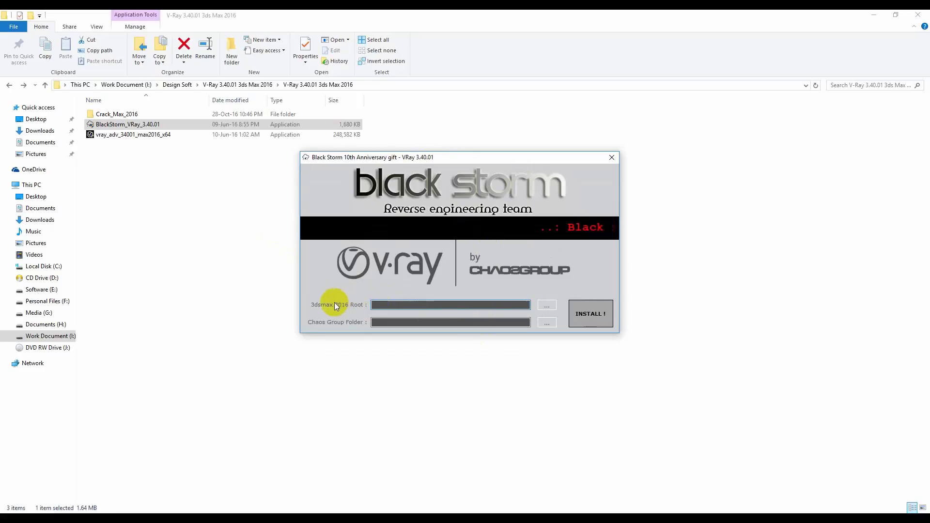
- Set the 3dsmax 2016 Root to the folder C:\Program Files\Autodesk\3ds Max 2016
click(546, 305)
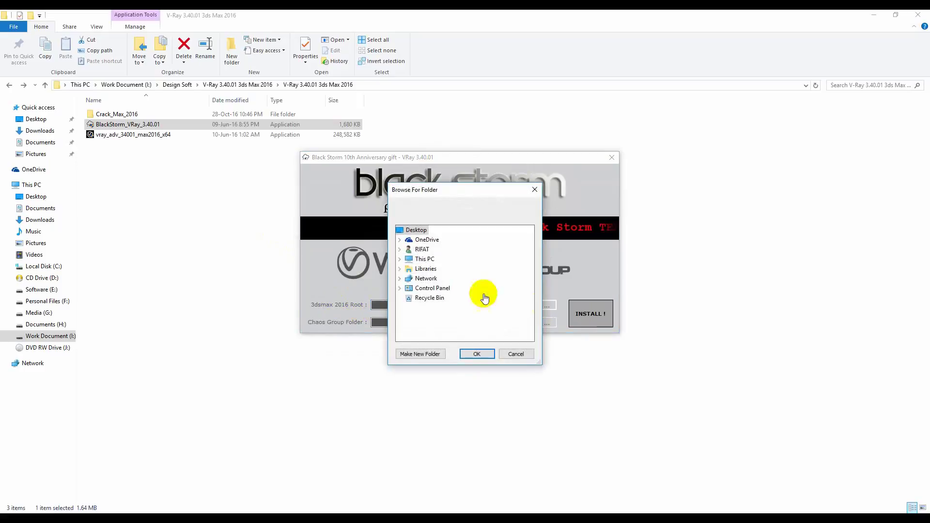
double_click(411, 258)
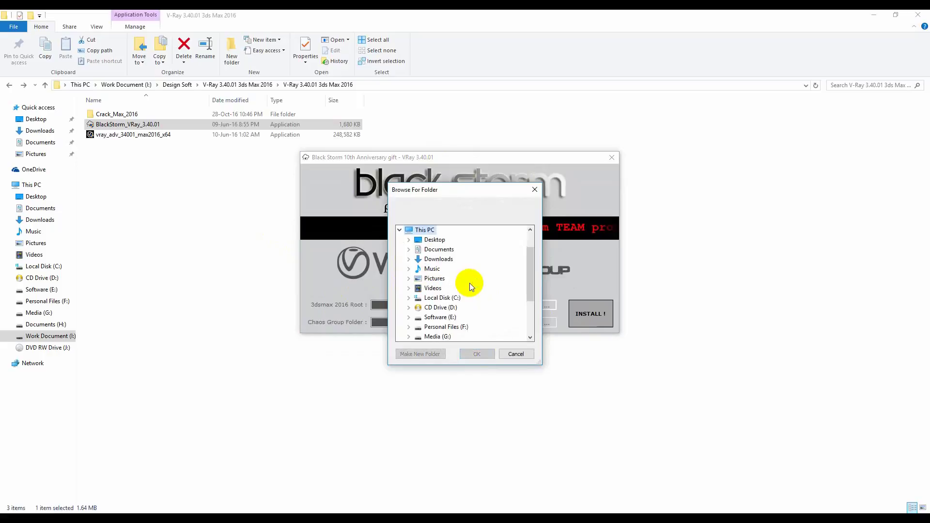
double_click(443, 298)
double_click(445, 269)
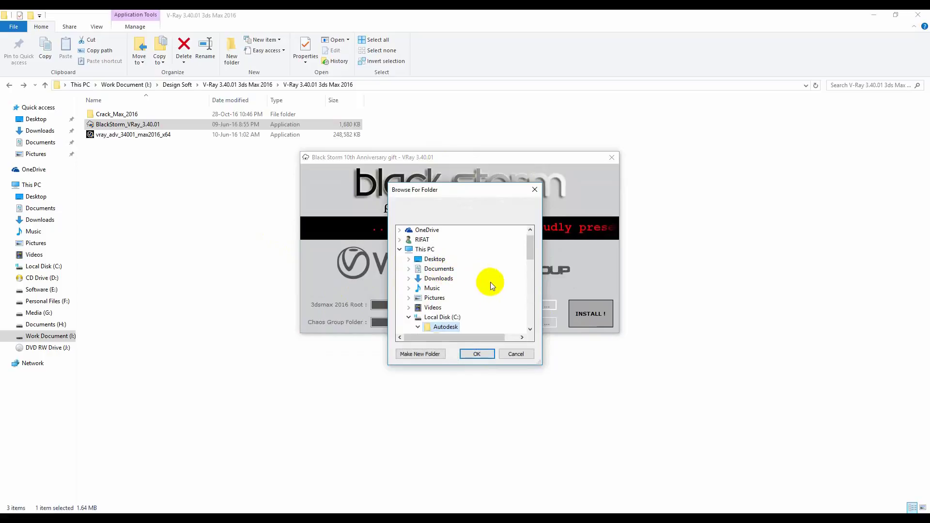
scroll(484, 276, down, 3)
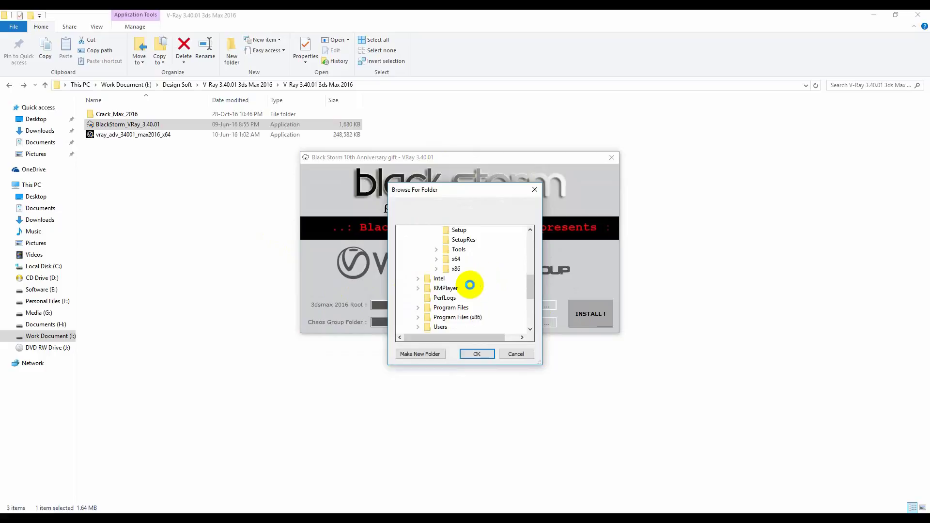
scroll(481, 288, up, 3)
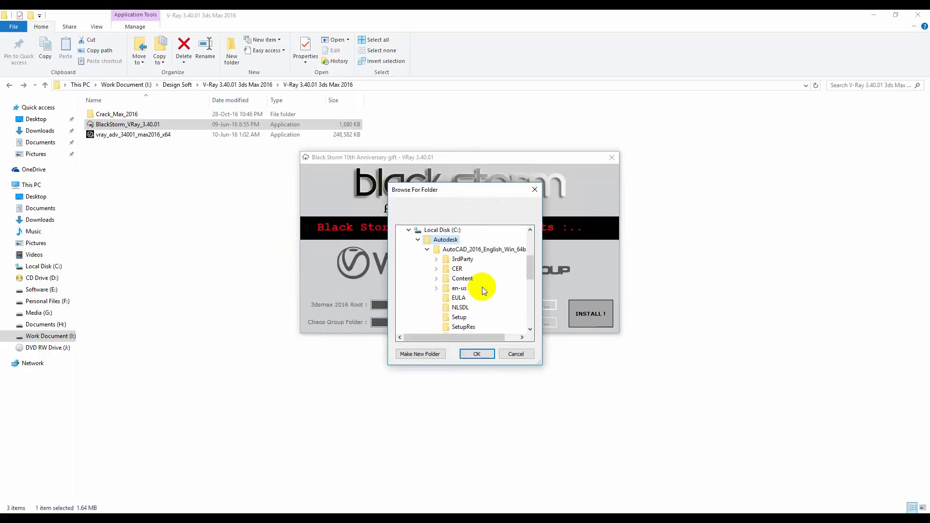
scroll(482, 286, down, 2)
scroll(482, 287, down, 3)
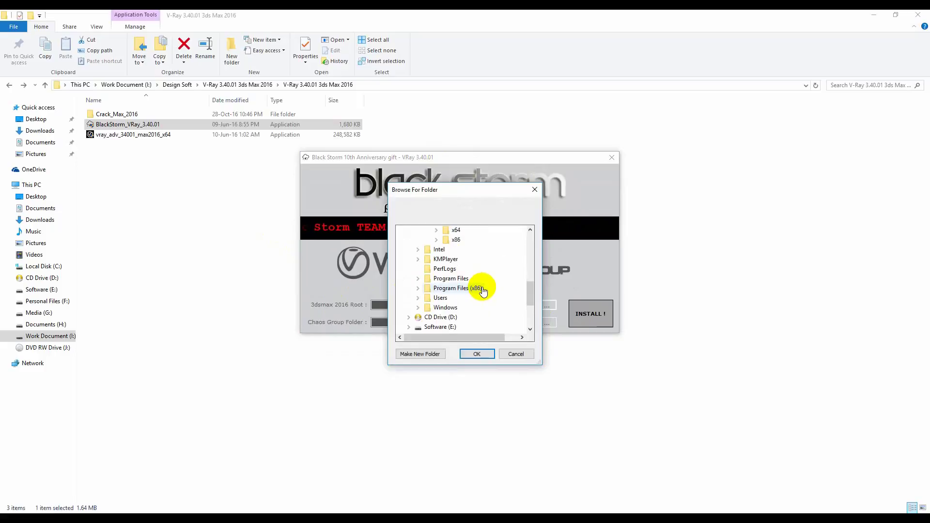
double_click(460, 284)
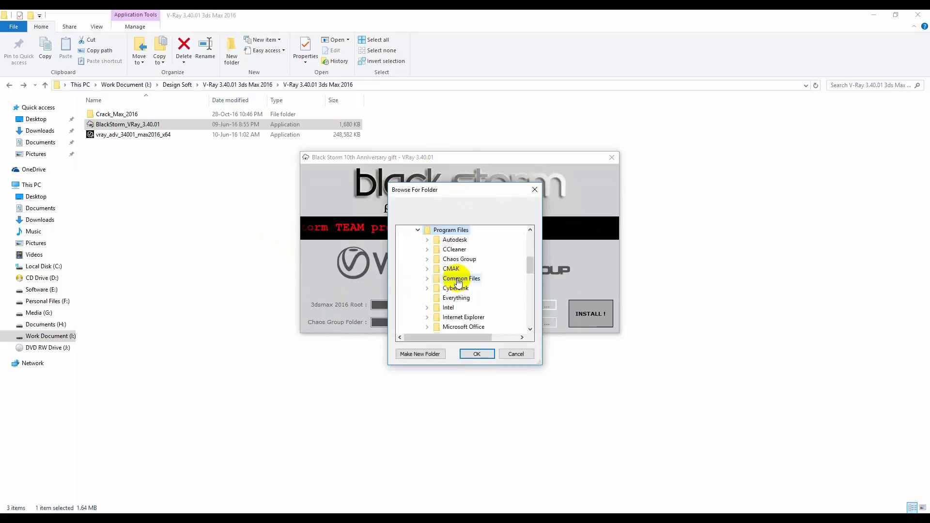
double_click(457, 241)
double_click(474, 249)
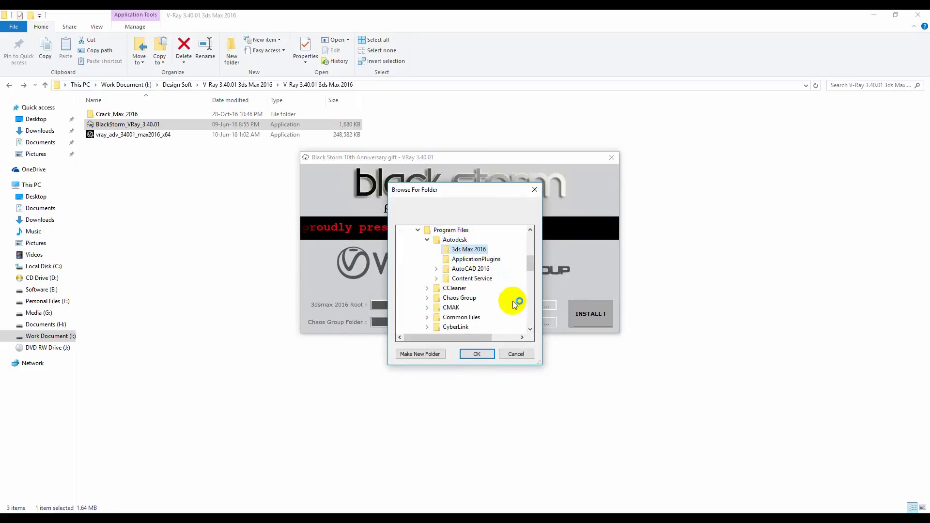
click(478, 354)
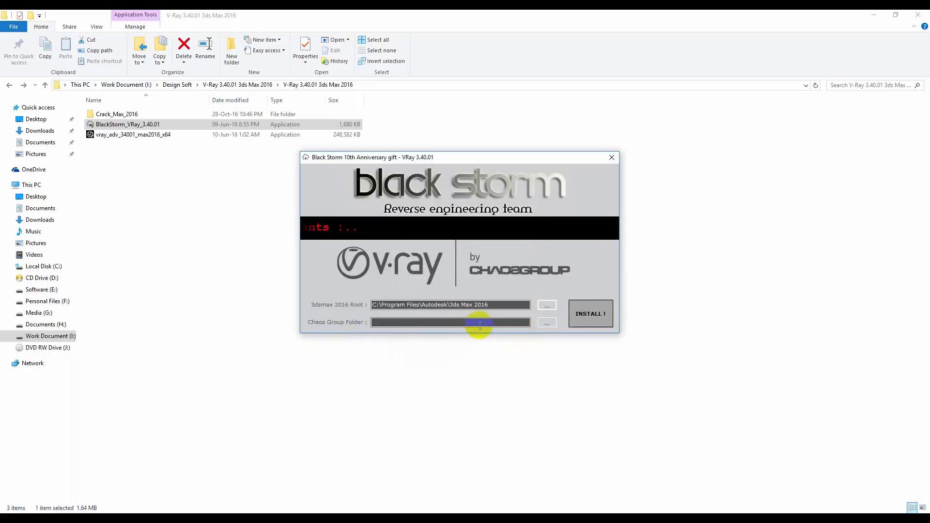
- Set the Chaos Group Folder to C:\Program Files\Chaos Group
click(548, 323)
double_click(423, 259)
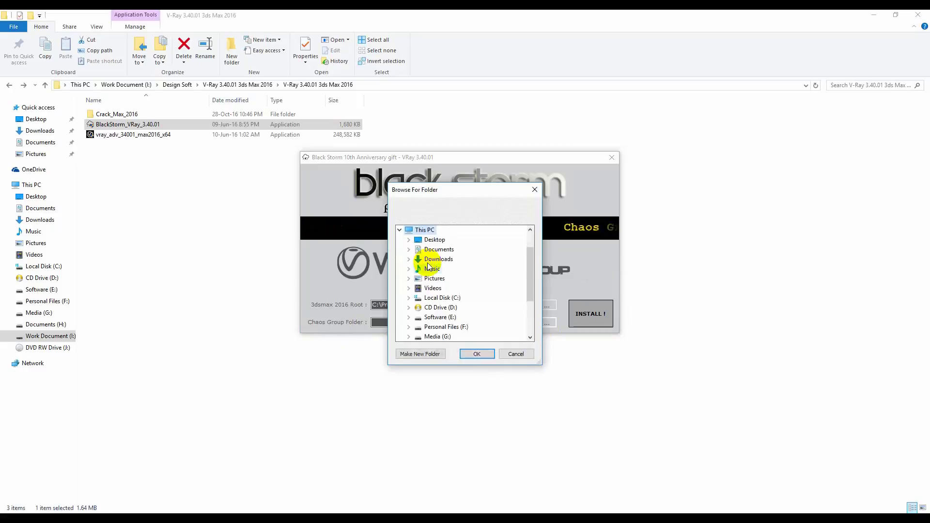
scroll(480, 296, down, 2)
double_click(445, 240)
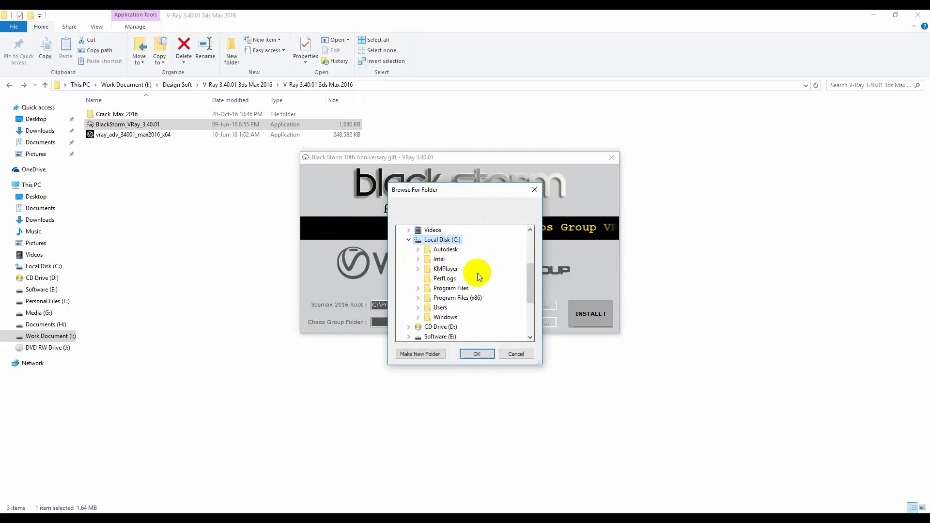
scroll(485, 281, down, 2)
double_click(480, 259)
click(460, 259)
scroll(467, 255, up, 2)
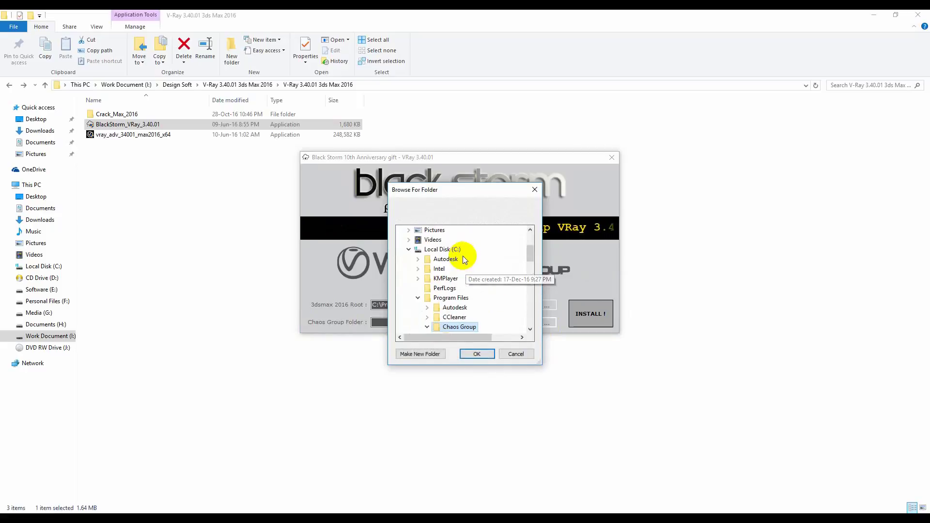
click(477, 354)
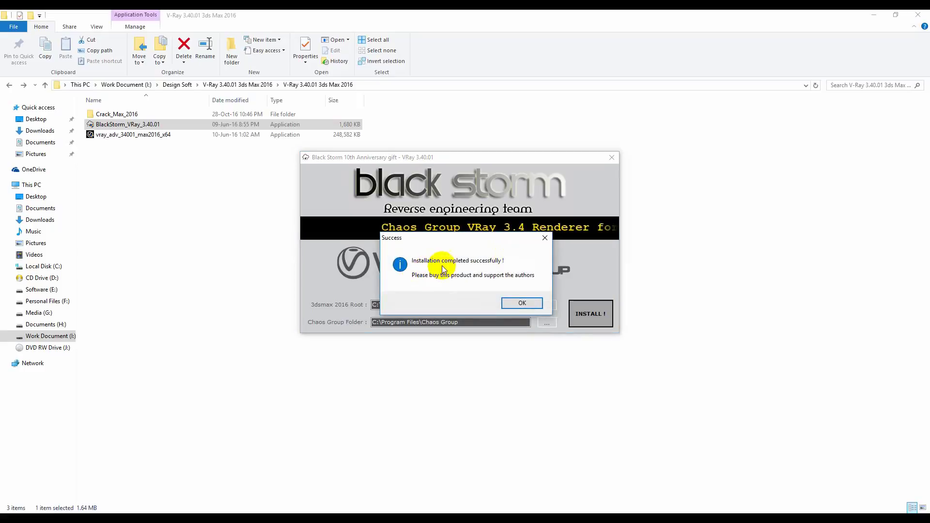
- Complete the Black Storm installation by acknowledging both of its notices, and close its window
click(522, 304)
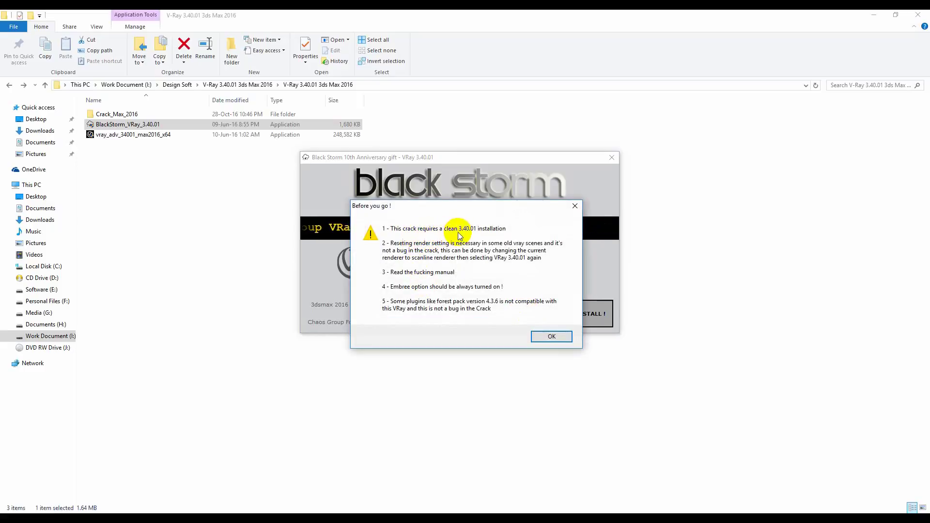
click(551, 338)
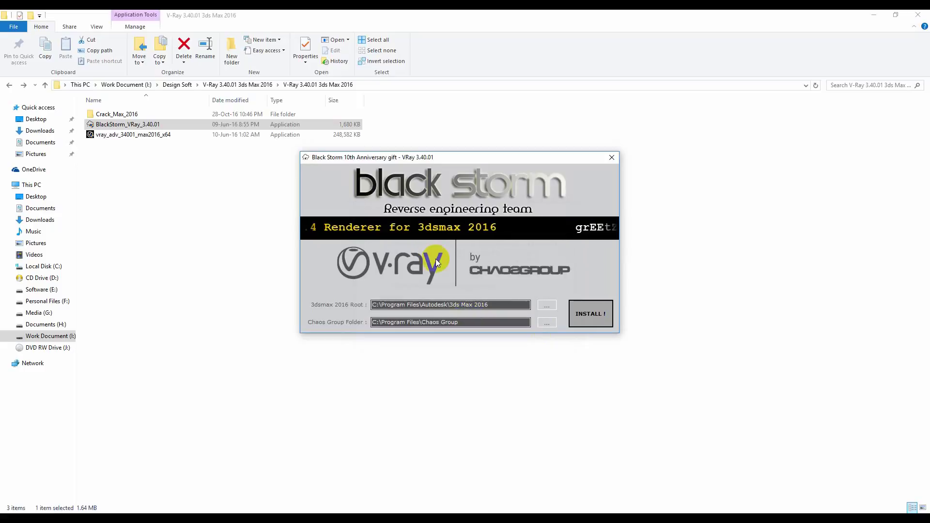
click(613, 160)
right_click(214, 206)
click(281, 241)
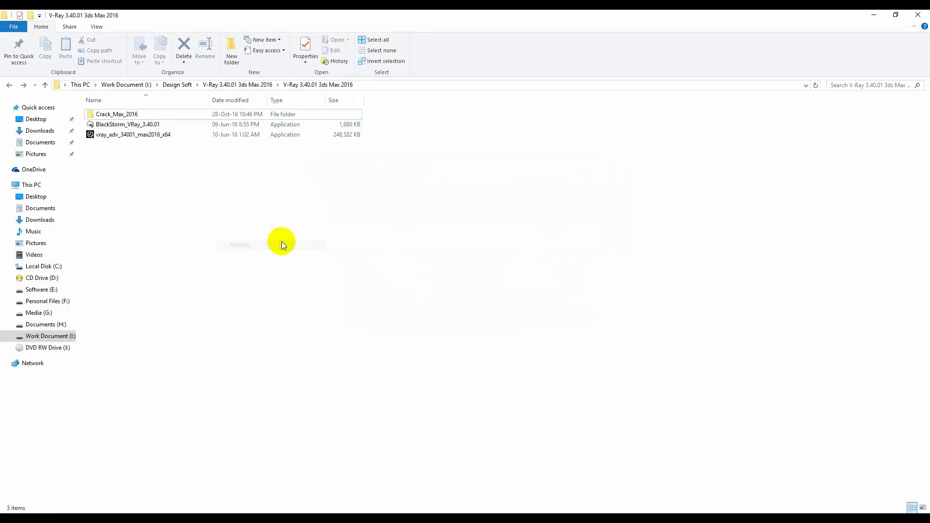
- Open the Crack_Max_2016 folder and minimize its window
click(112, 116)
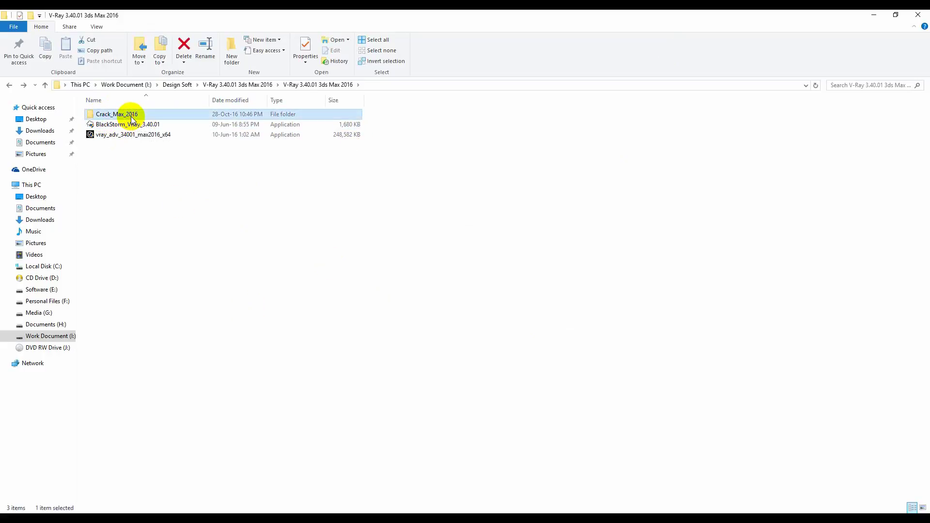
double_click(129, 114)
click(875, 15)
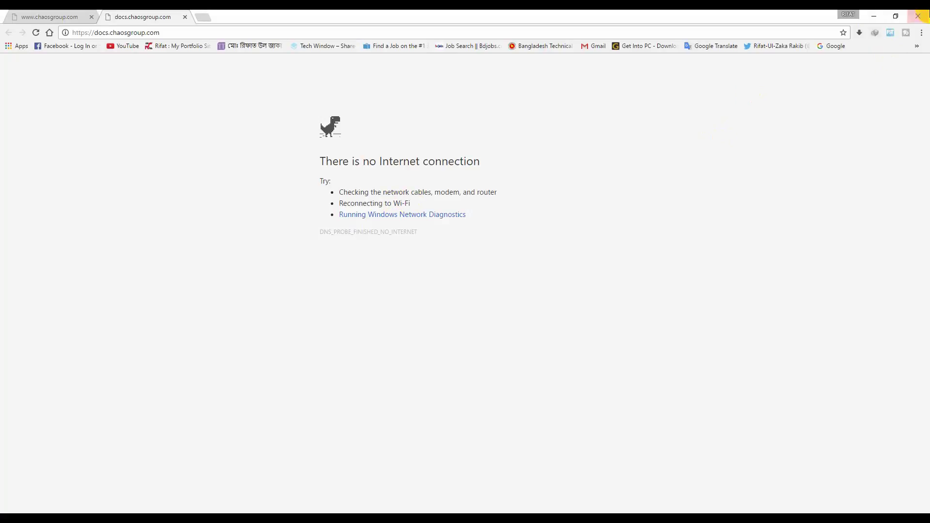
- Close the browser window showing the Chaos Group pages and refresh the desktop
click(921, 15)
right_click(212, 148)
click(281, 175)
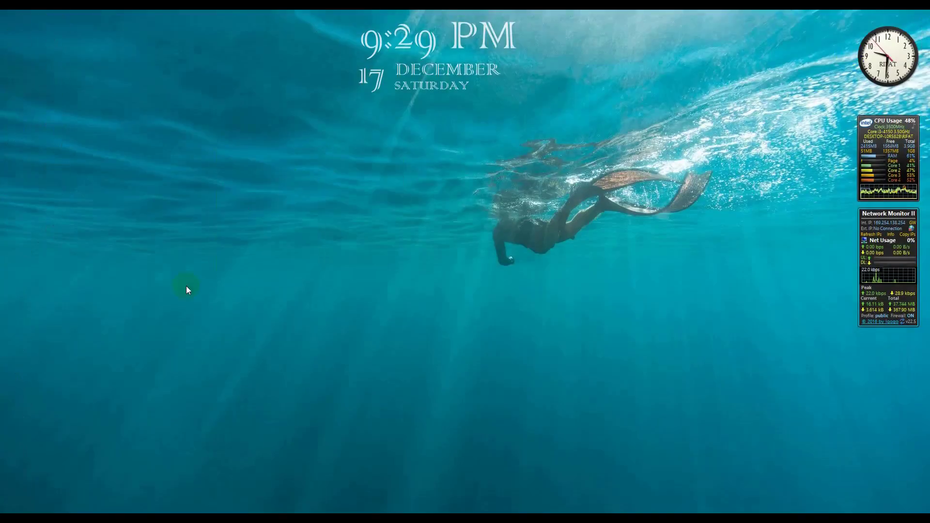
- Launch 3ds Max 2016 from its desktop shortcut
right_click(18, 176)
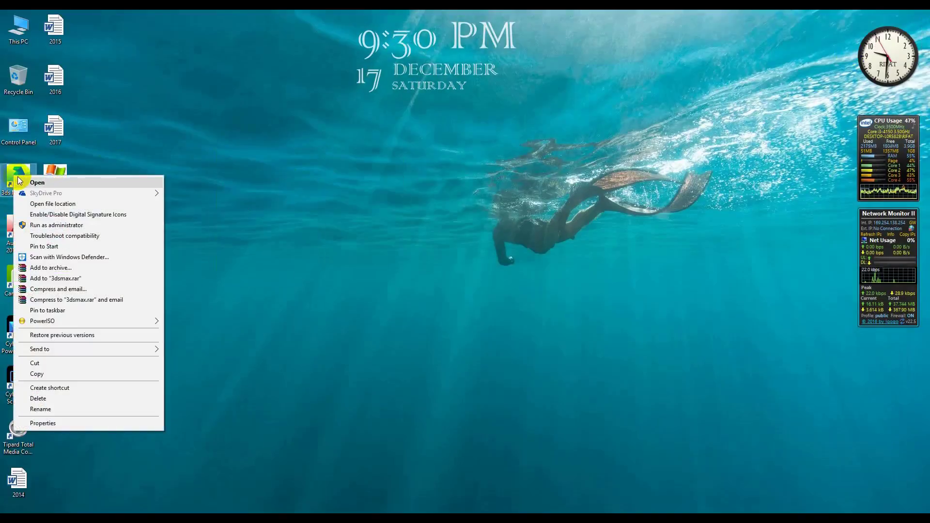
click(56, 180)
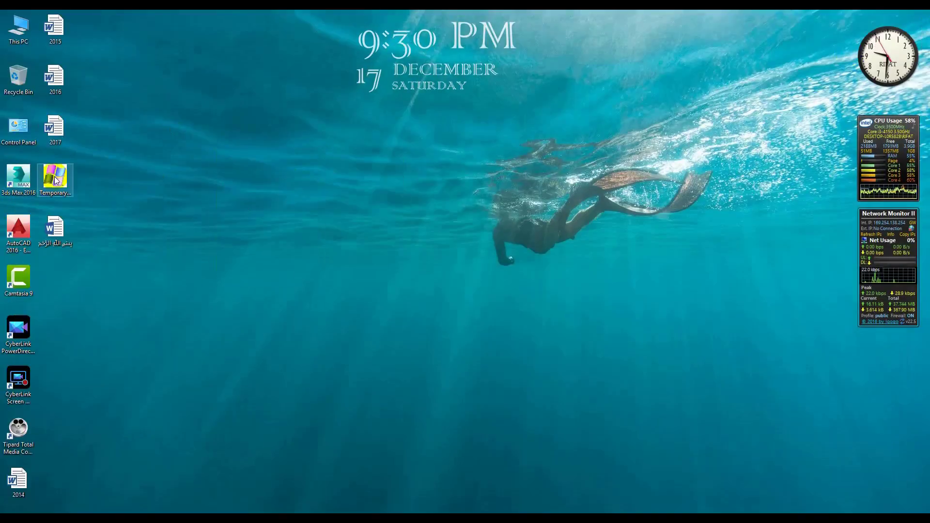
click(21, 182)
right_click(21, 182)
click(100, 237)
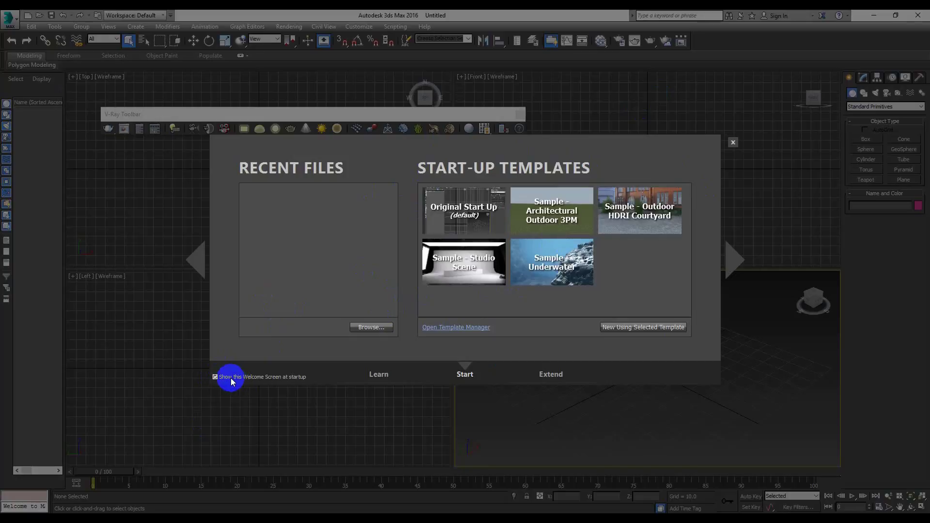
- Turn off showing the Welcome Screen at startup and start with the Original Start Up template
mouse_move(472, 229)
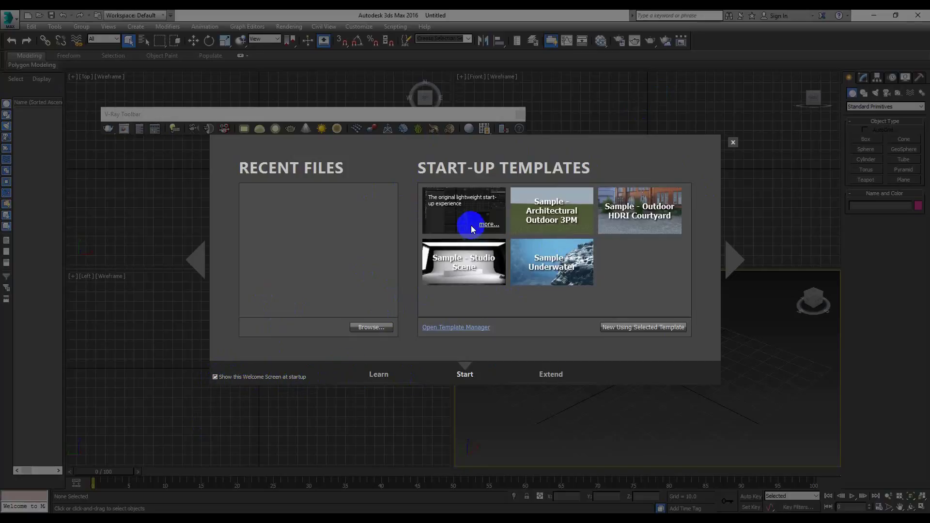
mouse_move(578, 285)
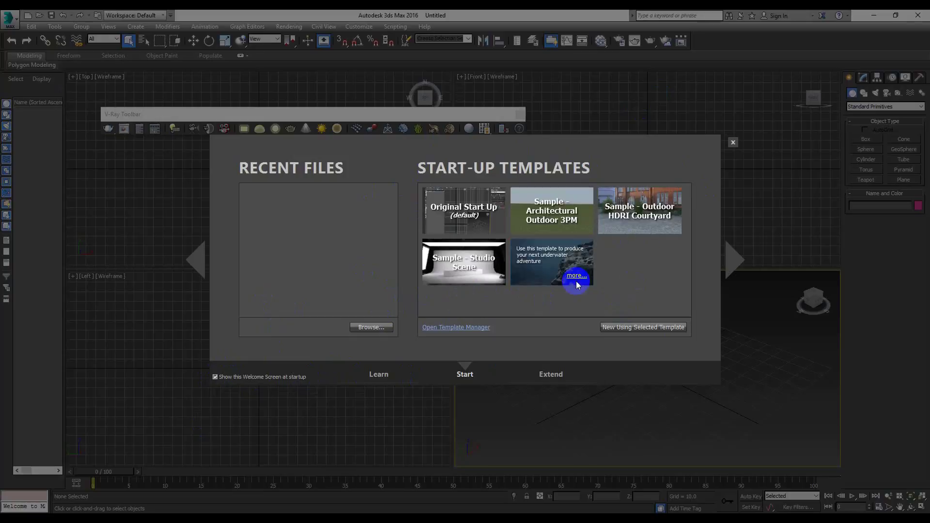
click(214, 376)
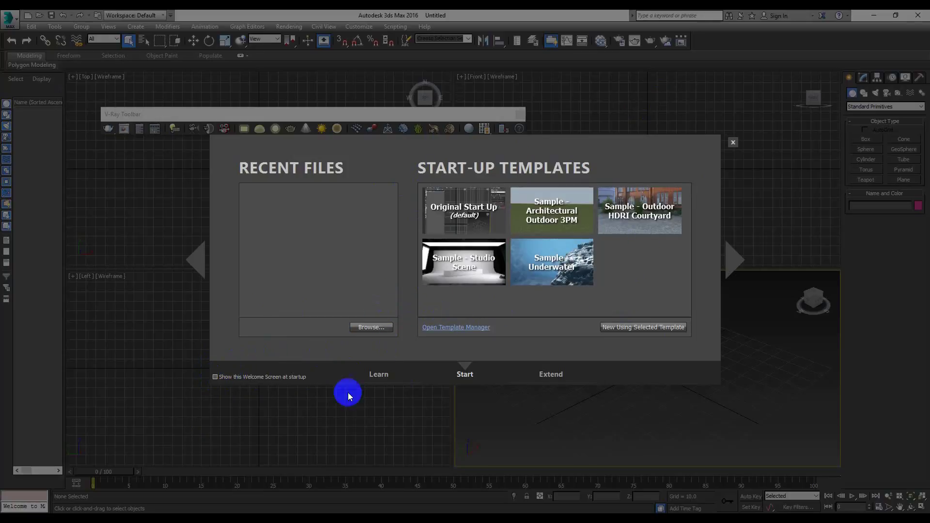
mouse_move(451, 217)
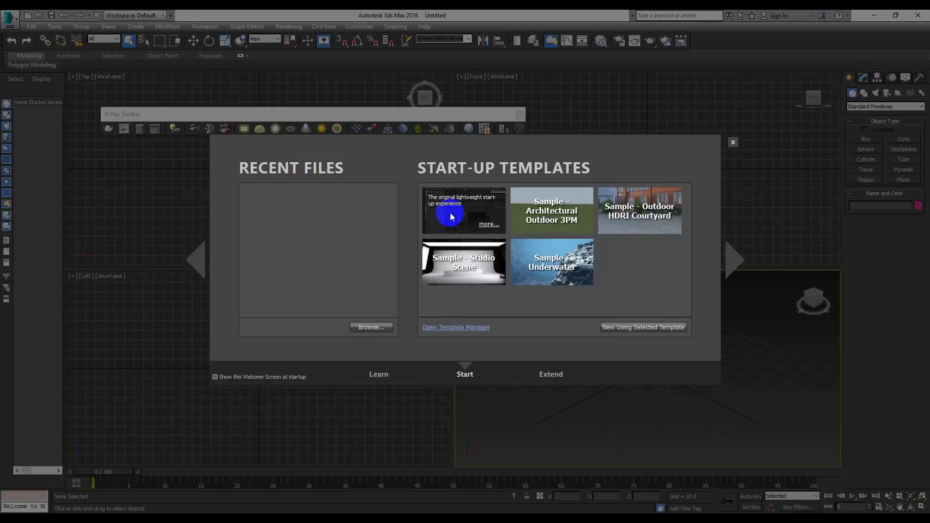
mouse_move(476, 254)
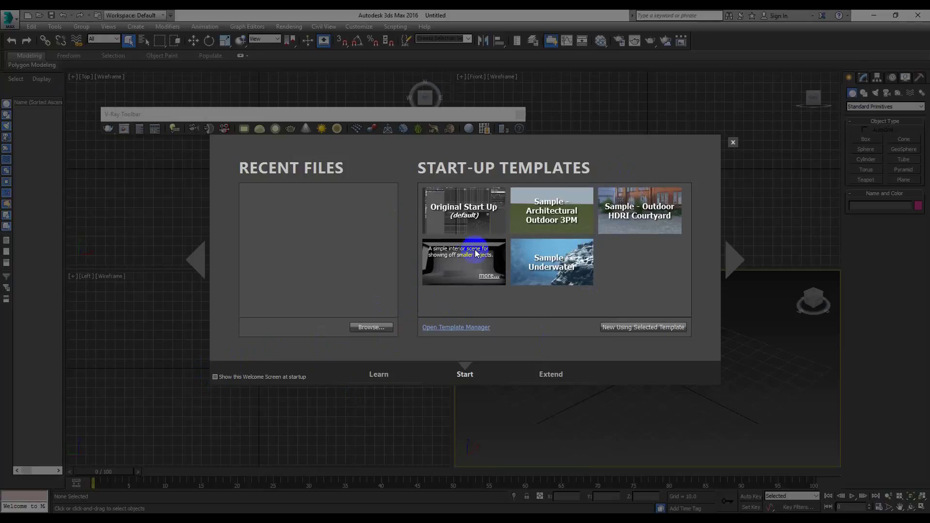
mouse_move(442, 199)
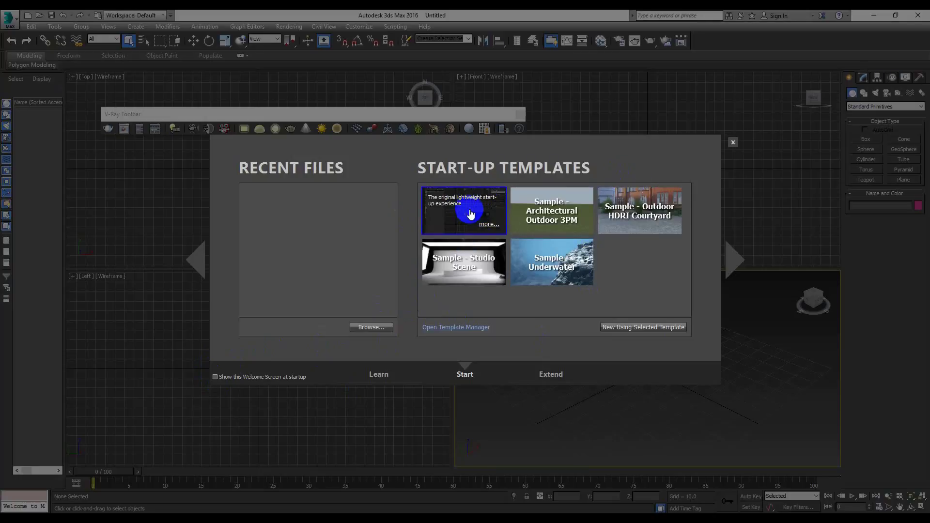
double_click(469, 212)
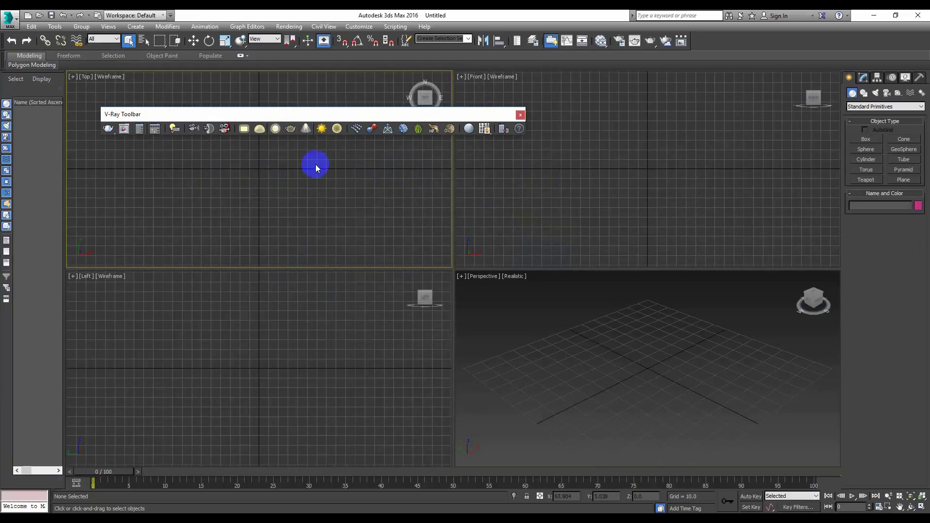
- Close the floating V-Ray Toolbar over the viewports
drag(228, 116, 256, 199)
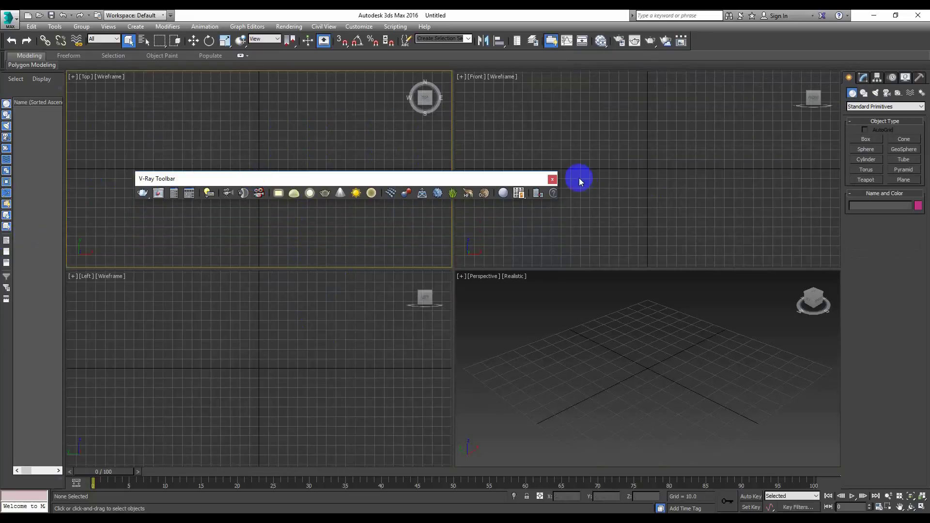
click(556, 178)
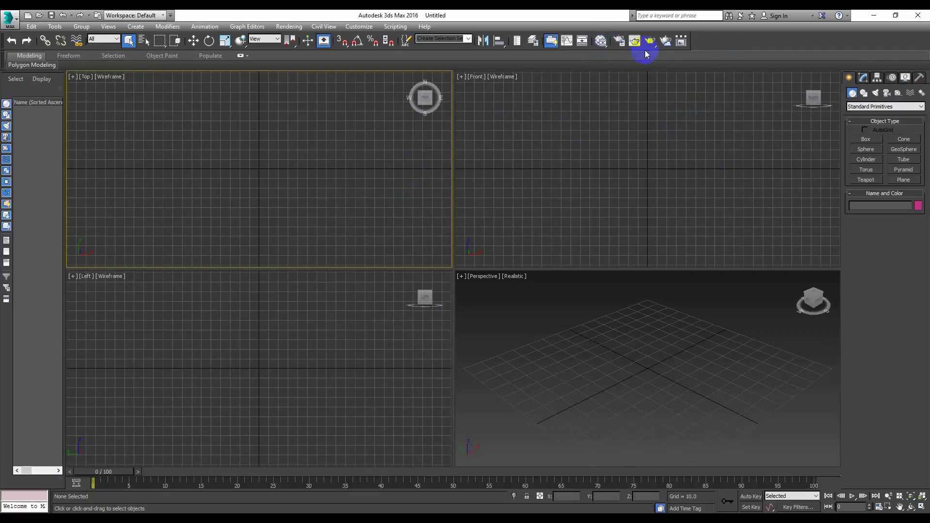
- In Render Setup, assign V-Ray Adv 3.40.01 as the Production renderer
click(621, 42)
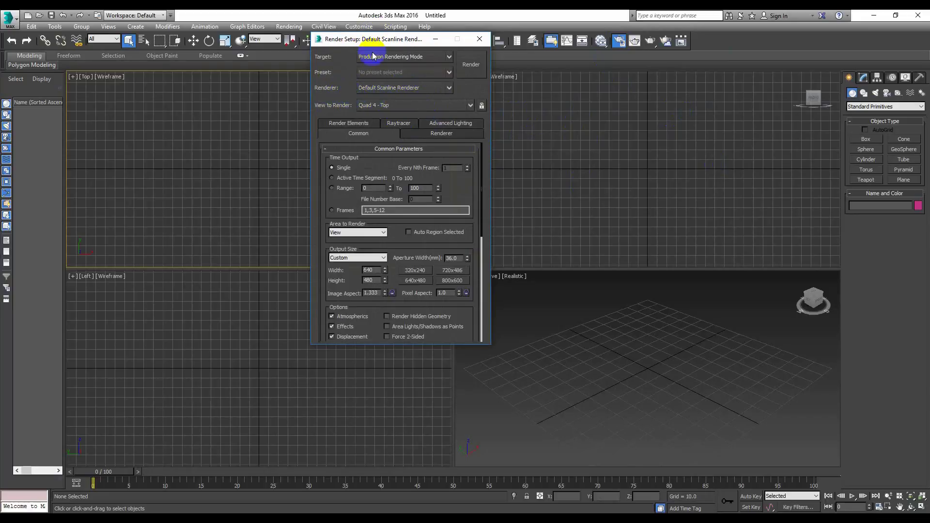
click(415, 87)
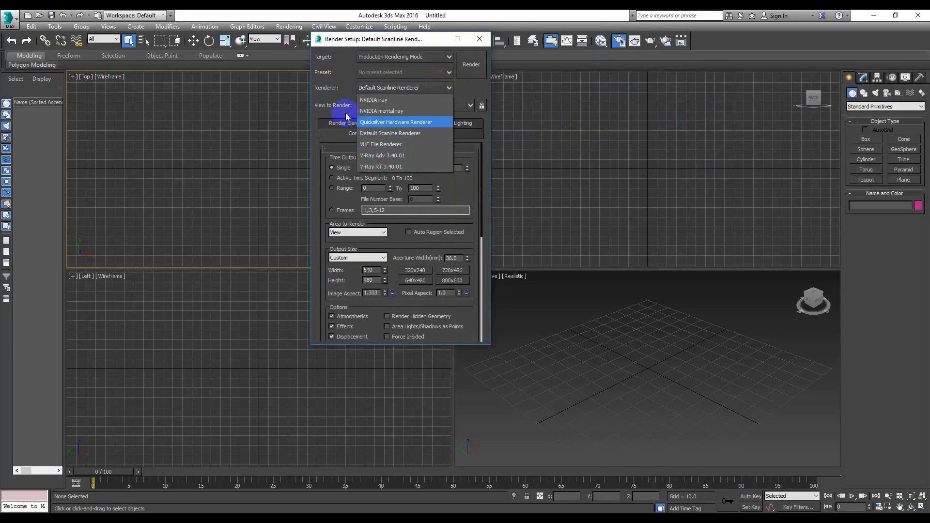
click(388, 91)
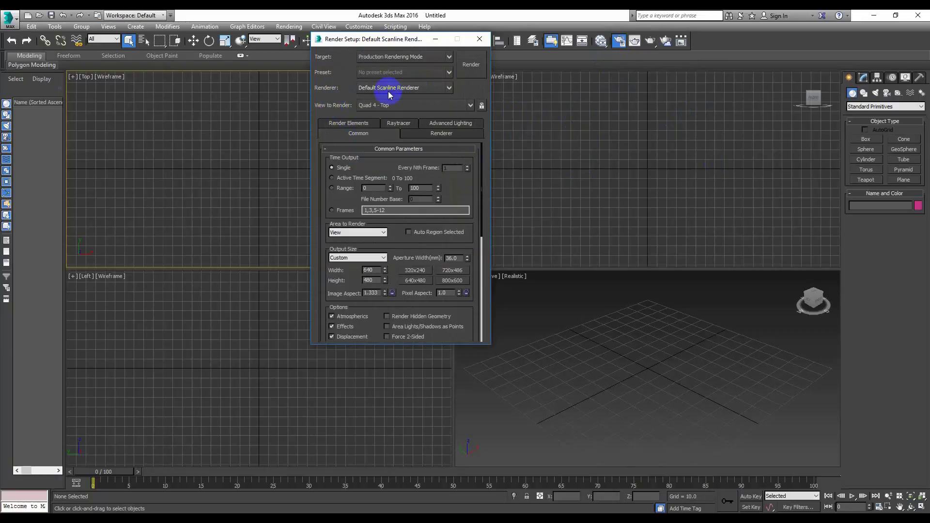
click(398, 148)
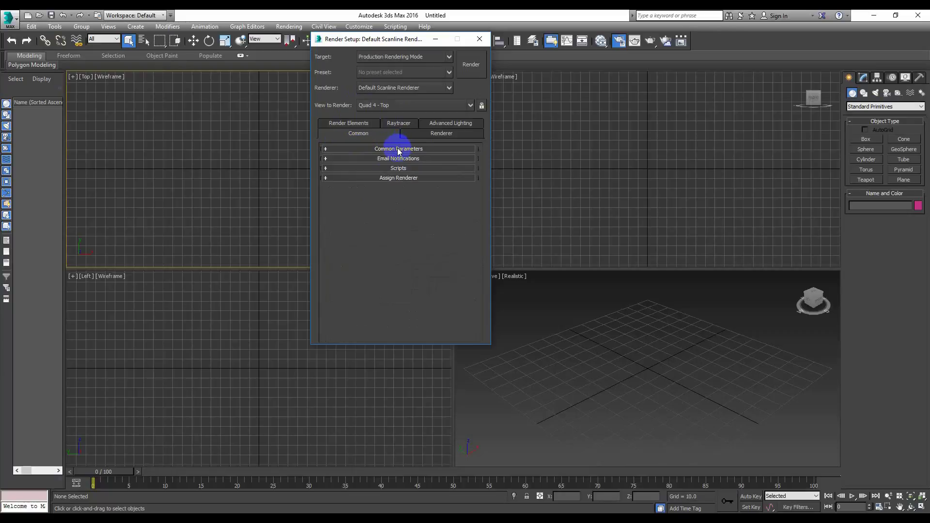
click(399, 179)
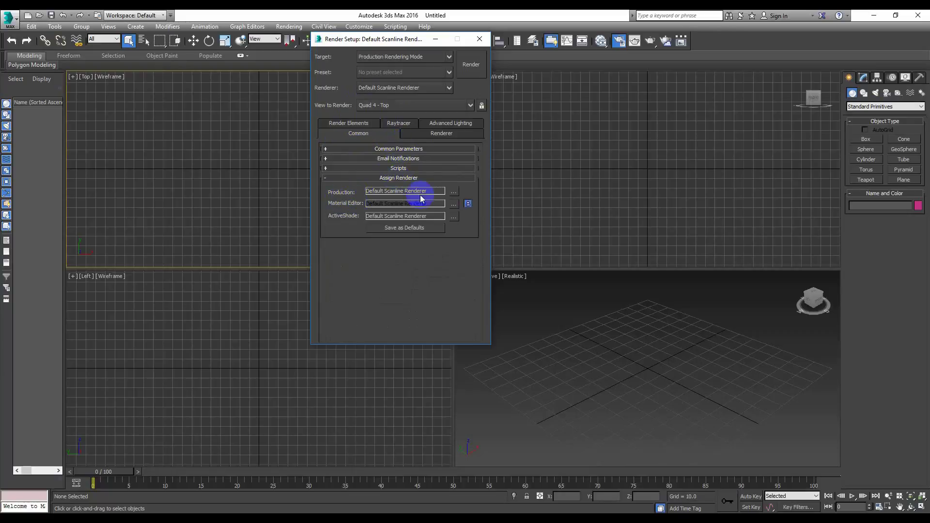
click(453, 192)
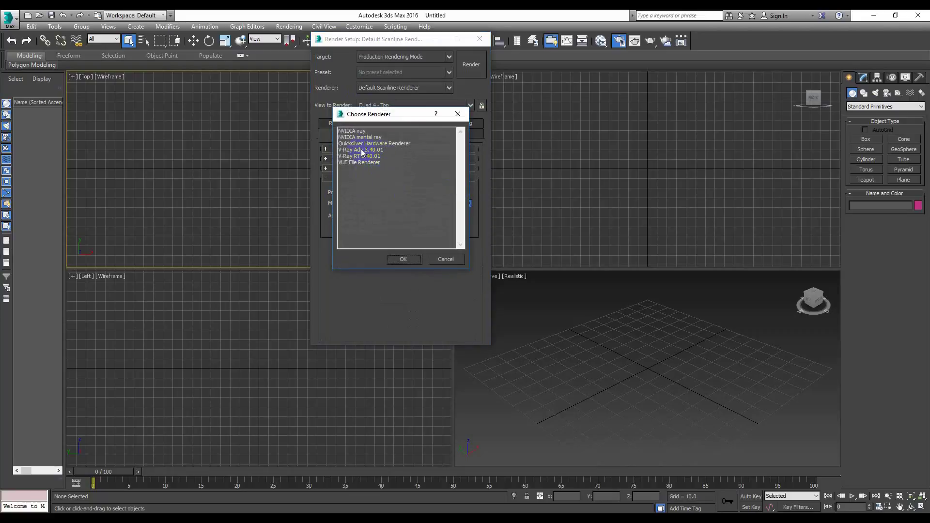
double_click(380, 150)
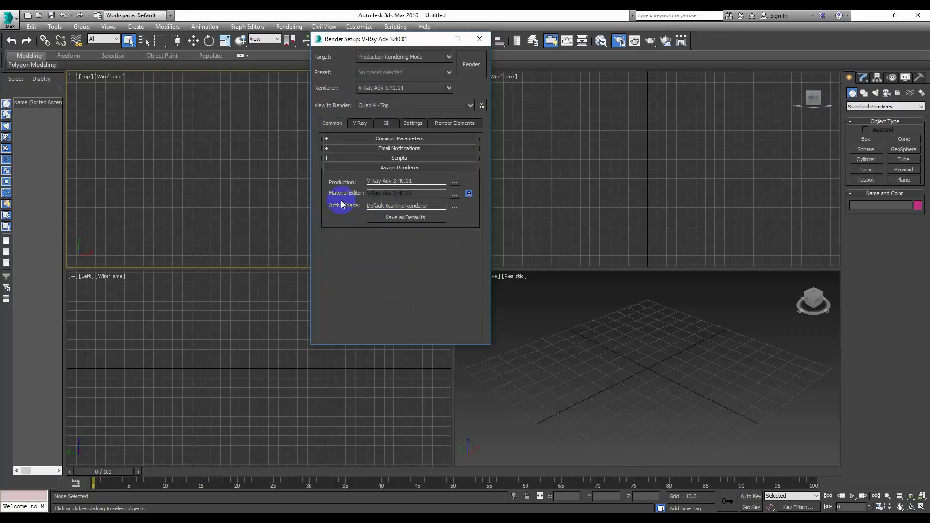
- Assign V-Ray RT 3.40.01 as the ActiveShade renderer and save the renderer assignments as defaults, closing Render Setup
click(455, 207)
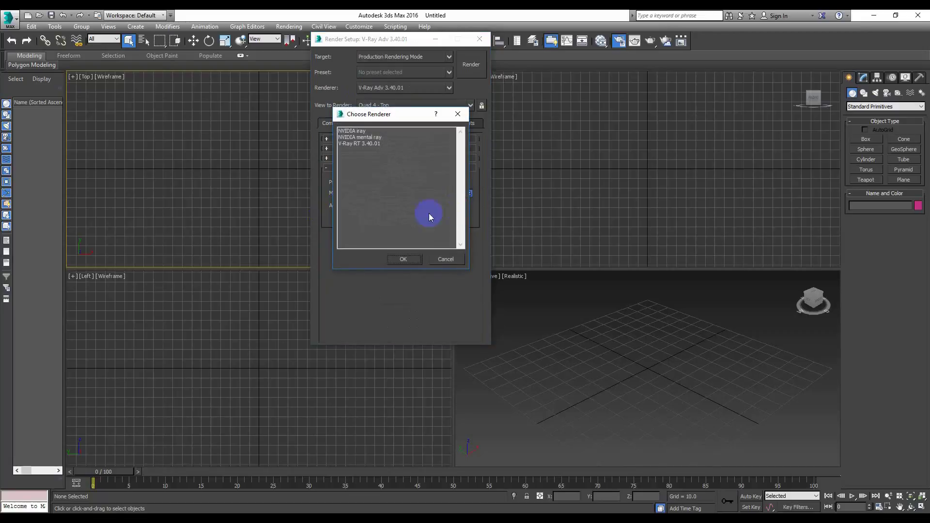
double_click(363, 144)
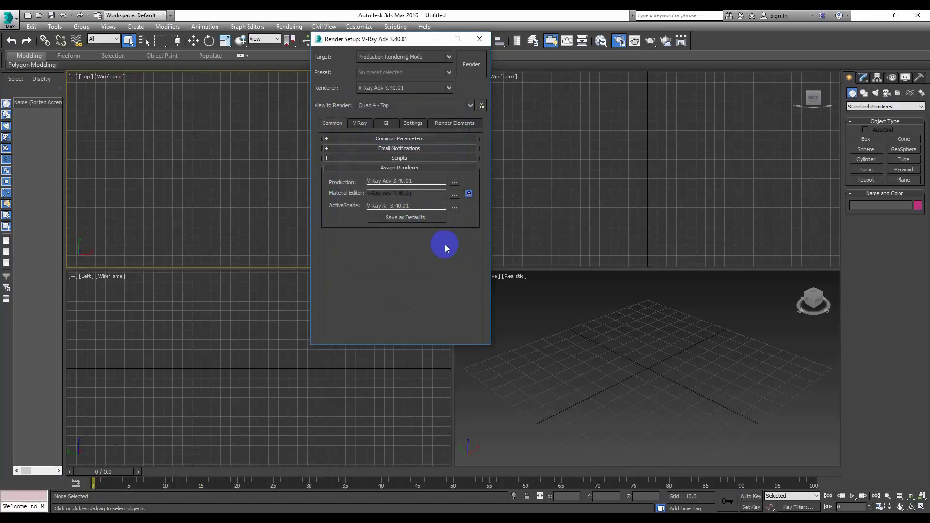
click(414, 217)
click(482, 303)
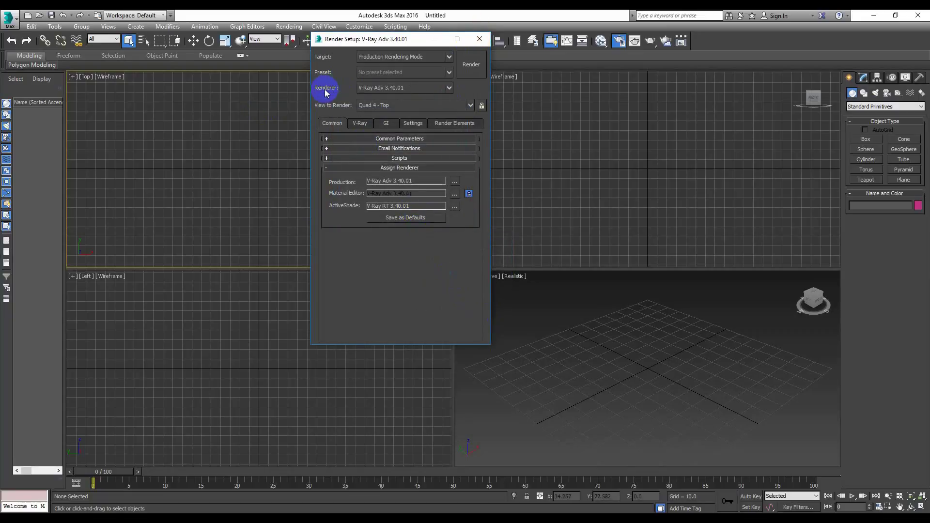
click(480, 39)
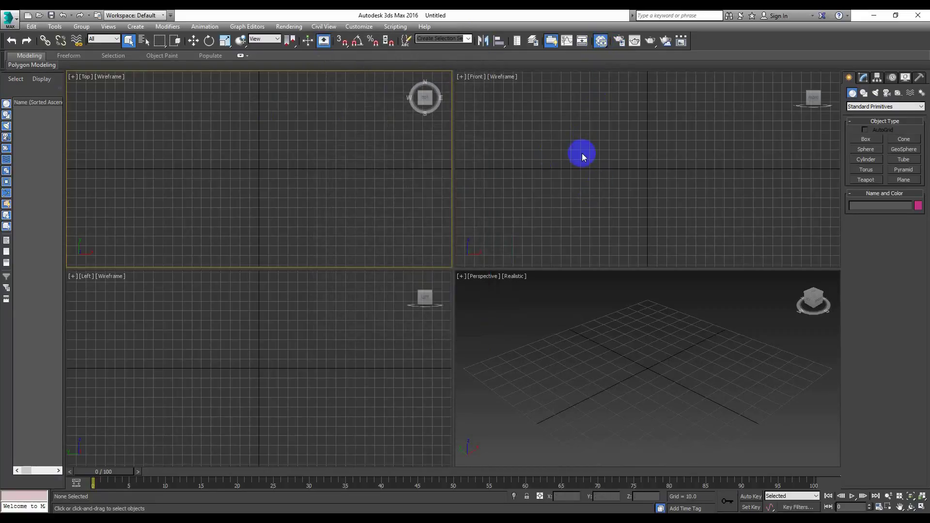
- Open the Material Editor, switch it to the Compact Material Editor mode and place its window mid-screen
click(601, 41)
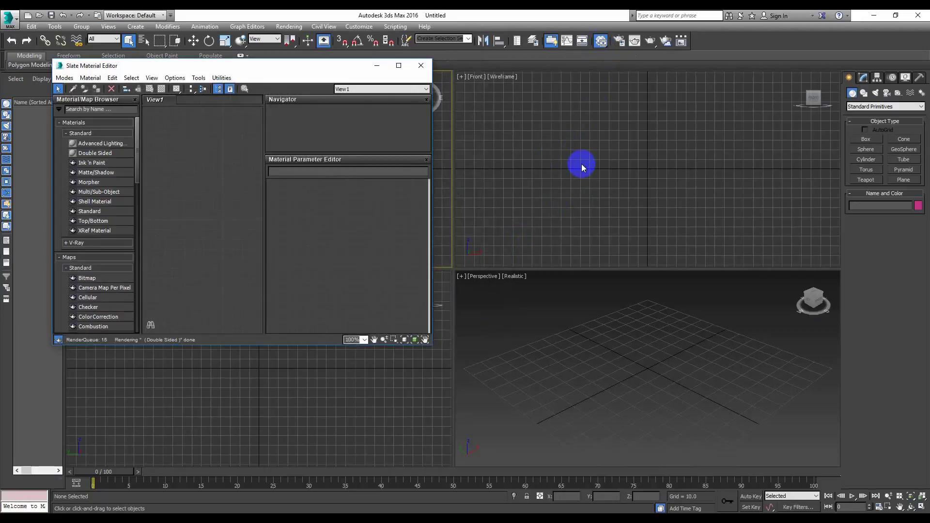
drag(145, 67, 410, 165)
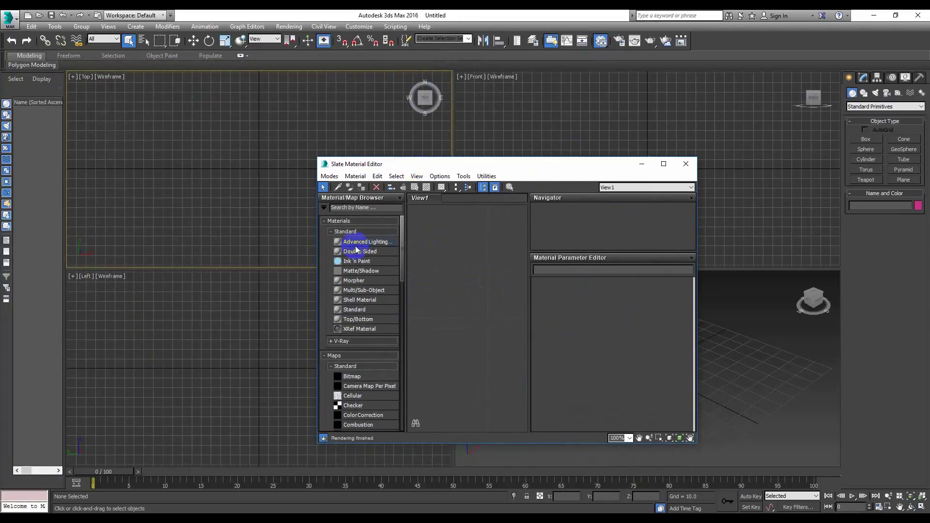
click(330, 177)
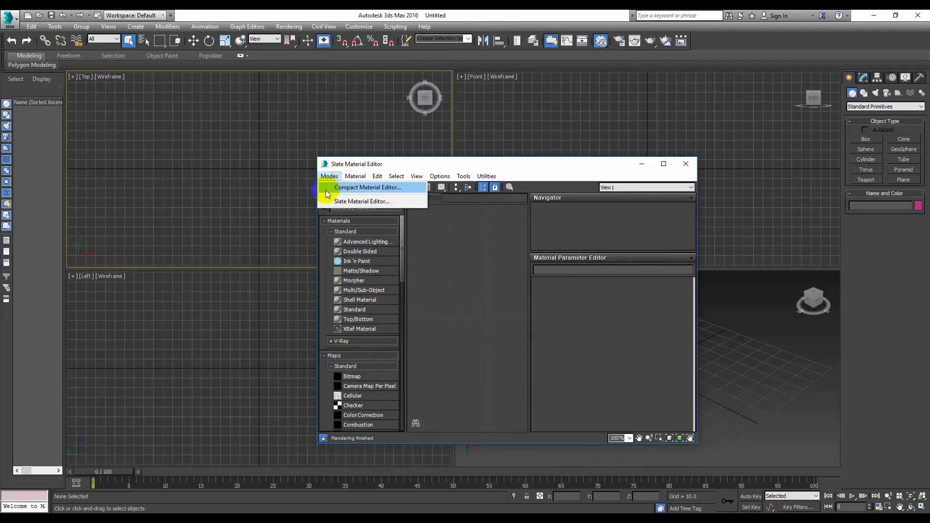
click(382, 187)
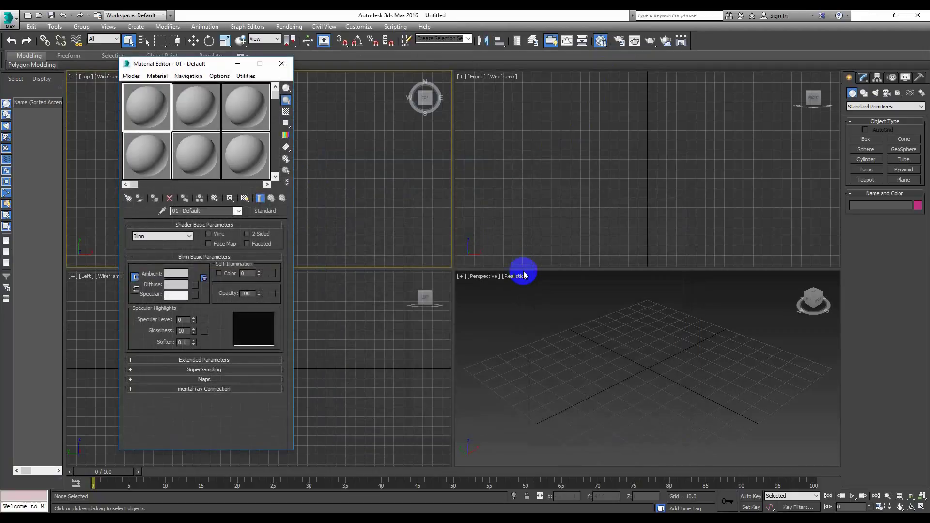
drag(176, 68, 428, 121)
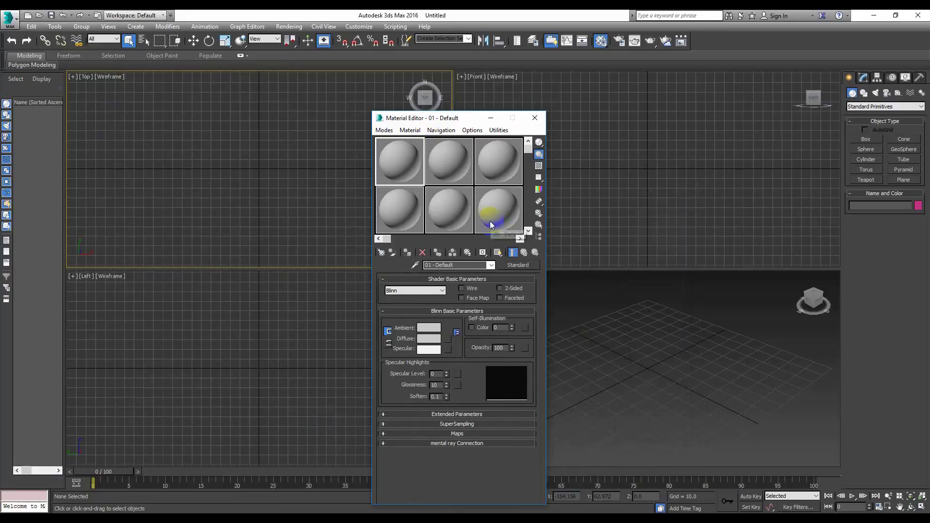
- Examine the V-Ray material types available for the first material slot in the Material/Map Browser
click(518, 265)
click(394, 254)
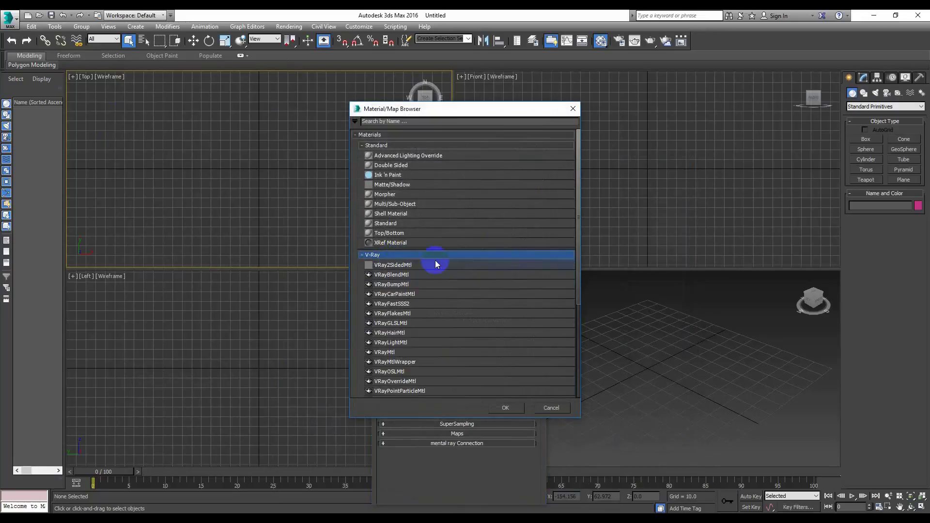
scroll(471, 293, down, 3)
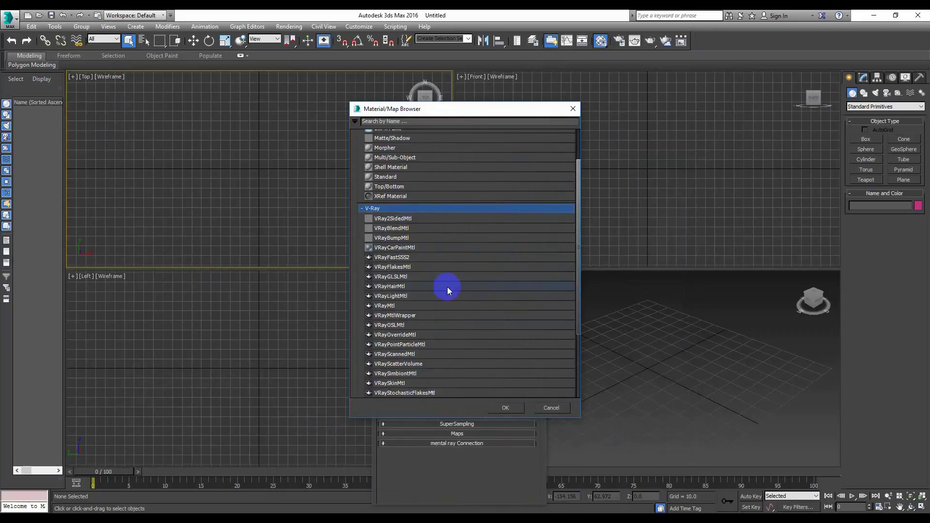
scroll(447, 287, down, 2)
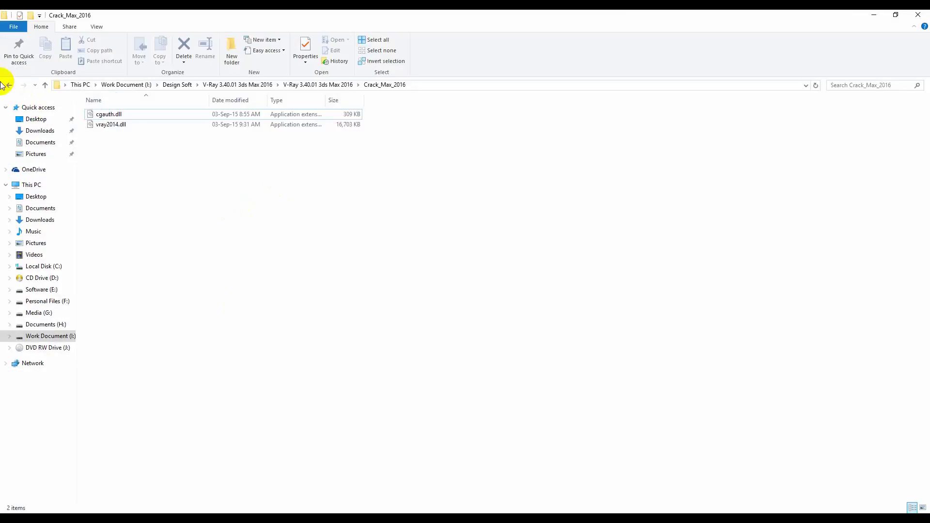
- Return from the Crack_Max_2016 folder to the parent V-Ray 3.40.01 3ds Max 2016 folder in File Explorer
click(8, 85)
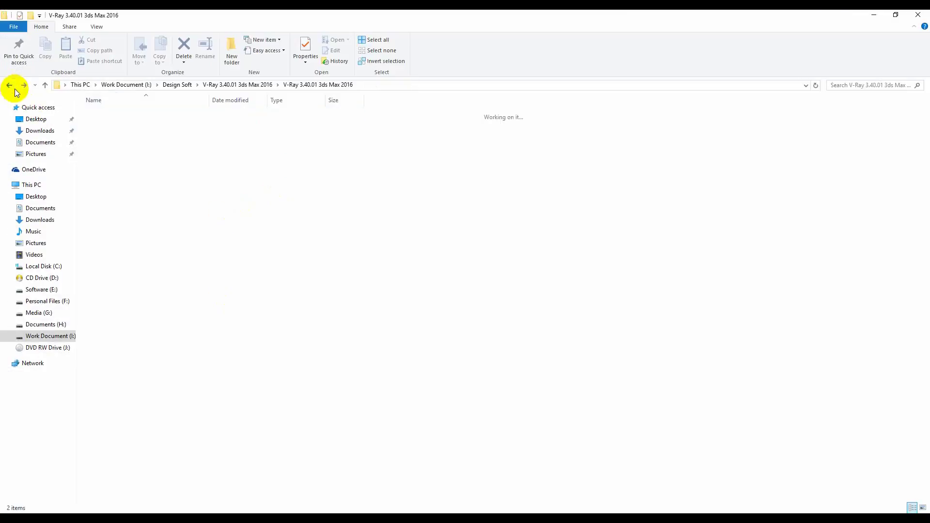
- Review the vray_adv_34001_max2016_x64 installer and the two DLL files inside the Crack_Max_2016 folder
click(109, 137)
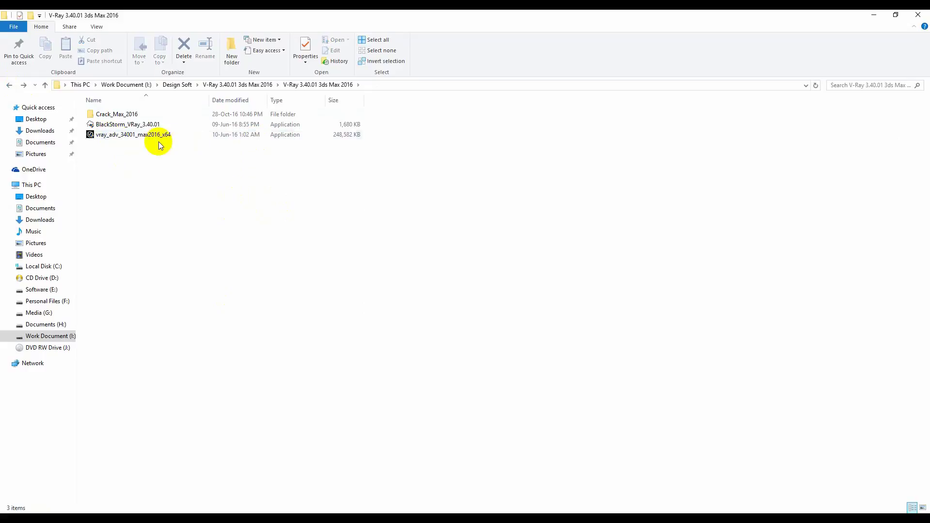
click(130, 137)
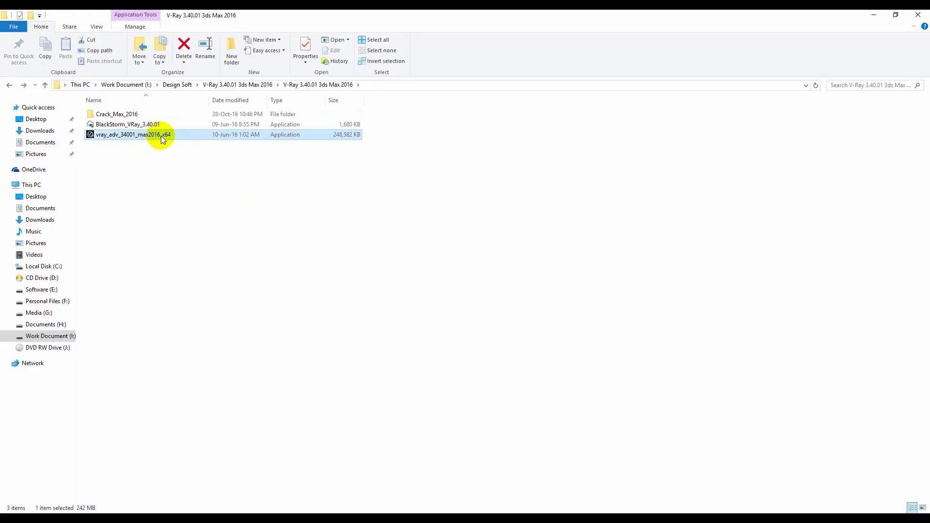
click(161, 167)
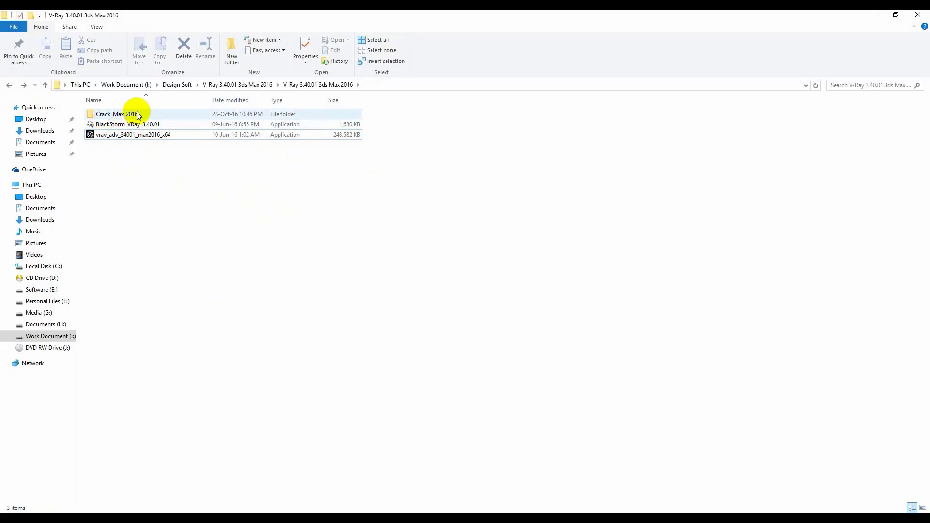
double_click(128, 114)
drag(169, 143, 118, 111)
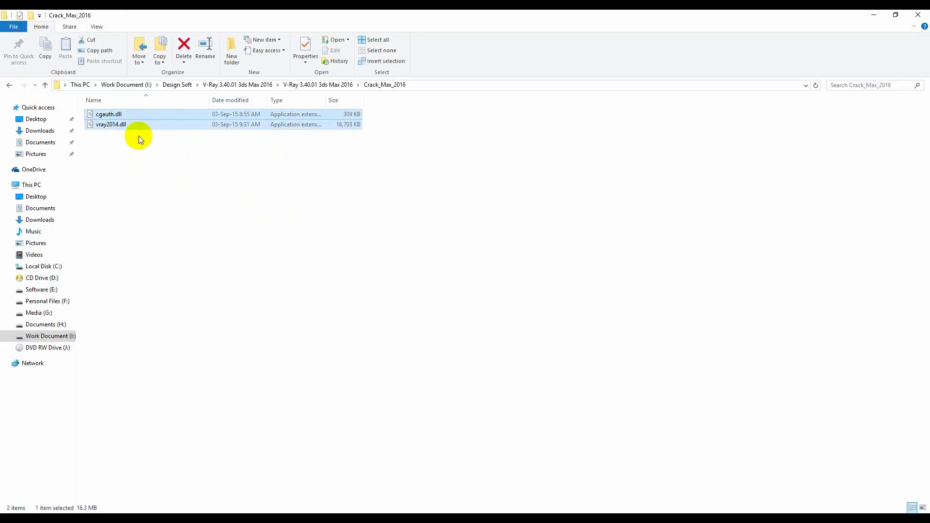
click(201, 183)
- Shrink the Crack_Max_2016 window over the desktop, closing the Material/Map Browser and minimizing 3ds Max
drag(147, 14, 349, 102)
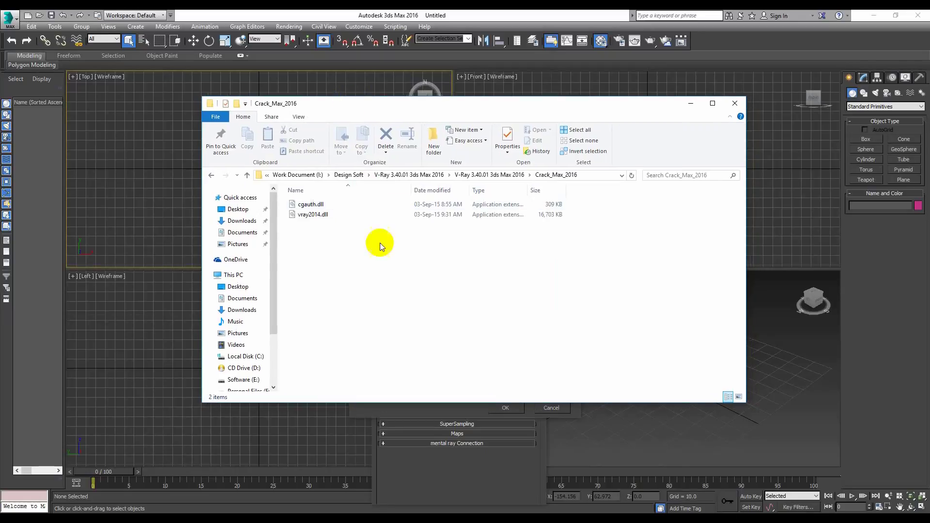
click(881, 16)
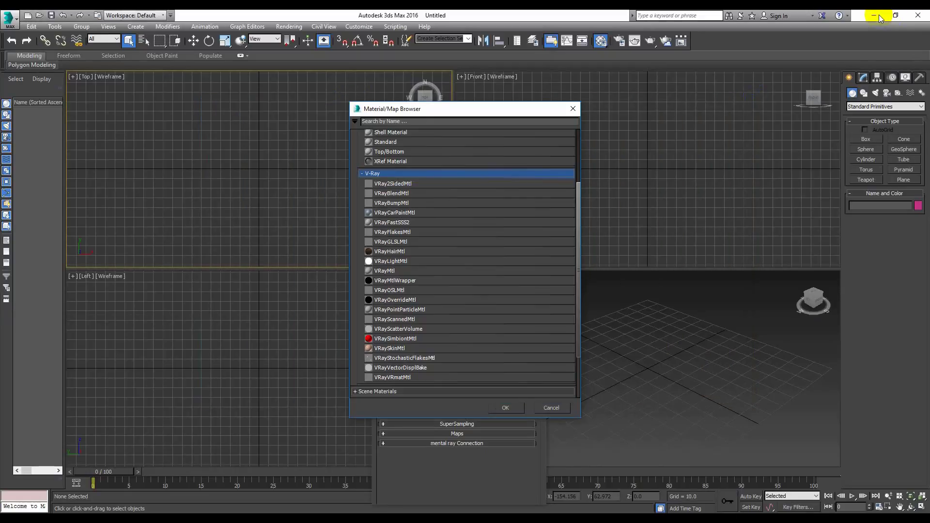
click(573, 109)
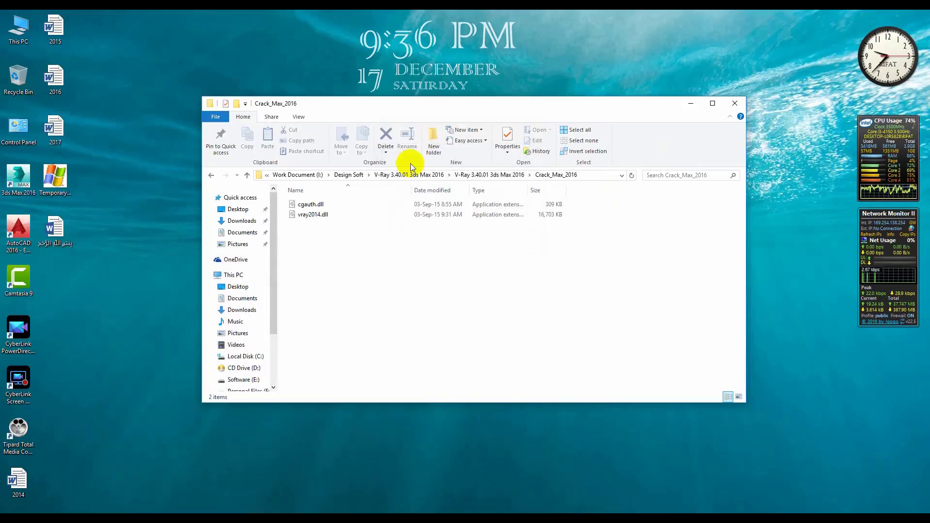
- Copy cgauth.dll and vray2014.dll together from the Crack_Max_2016 folder
click(141, 295)
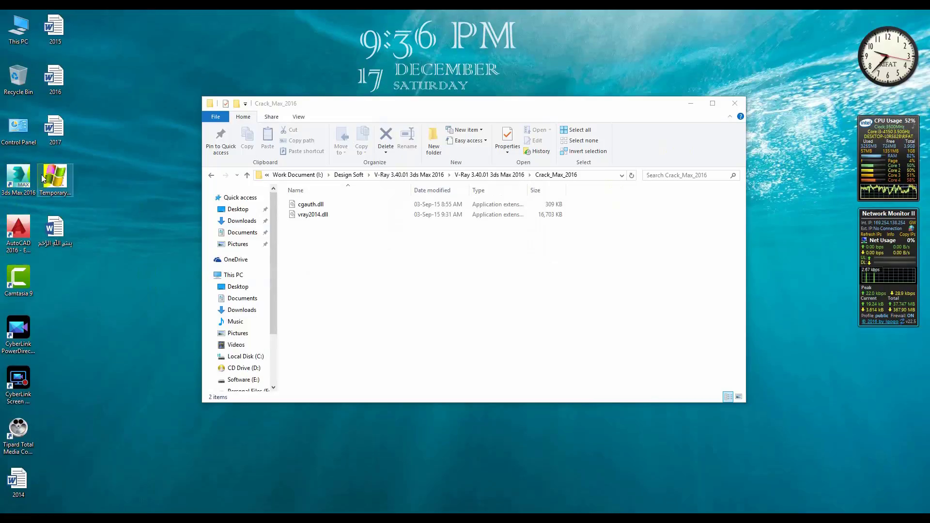
drag(366, 237, 315, 207)
right_click(315, 209)
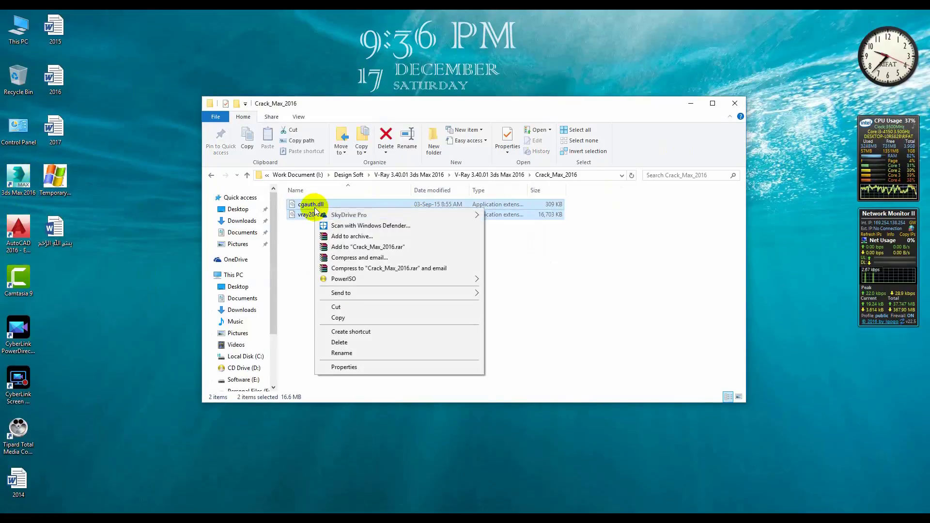
click(350, 319)
- View the file location of the 3ds Max 2016 desktop shortcut and close that folder window
click(80, 217)
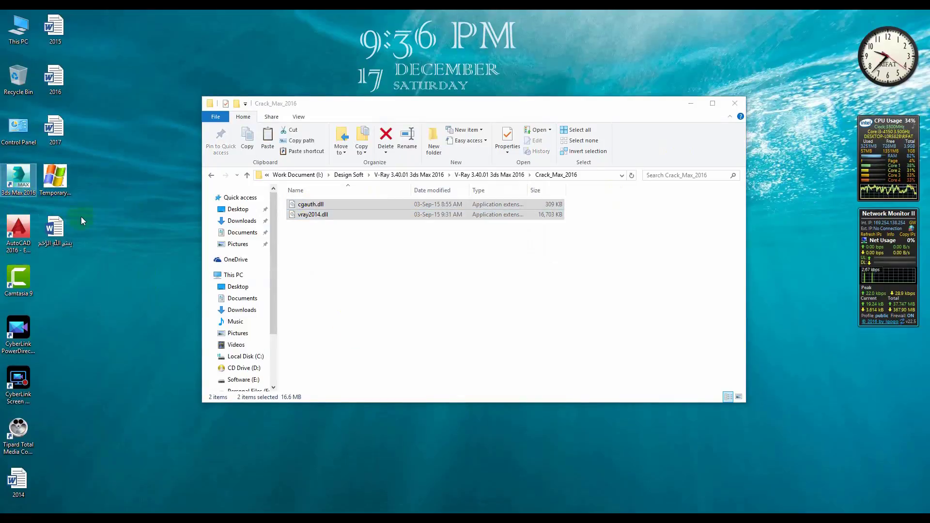
right_click(20, 179)
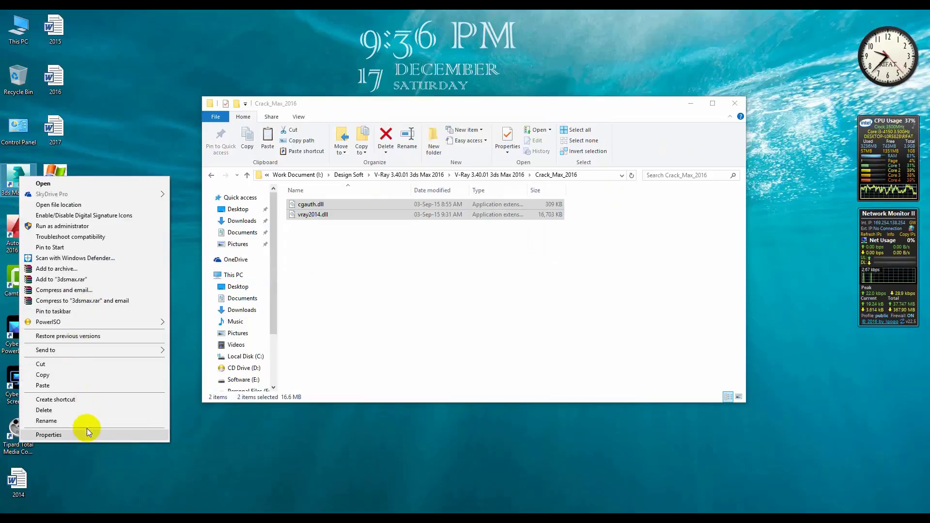
click(26, 204)
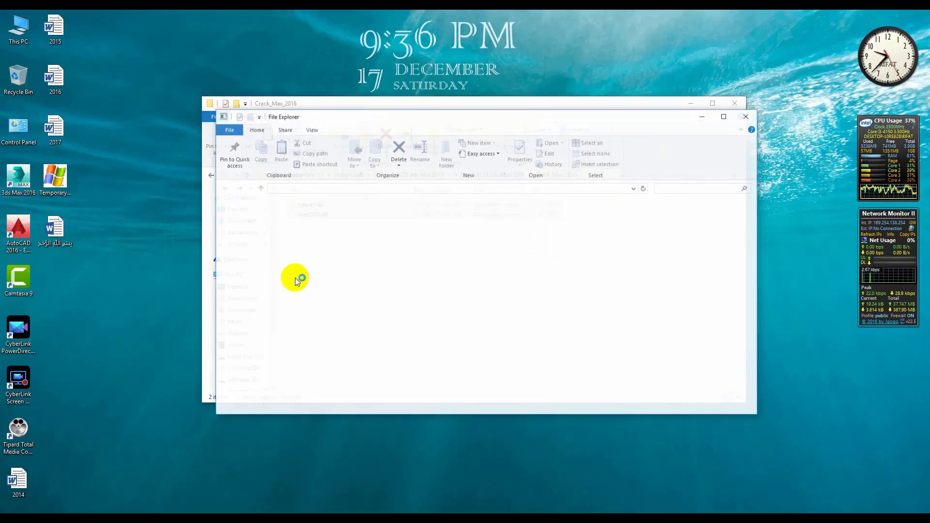
click(748, 116)
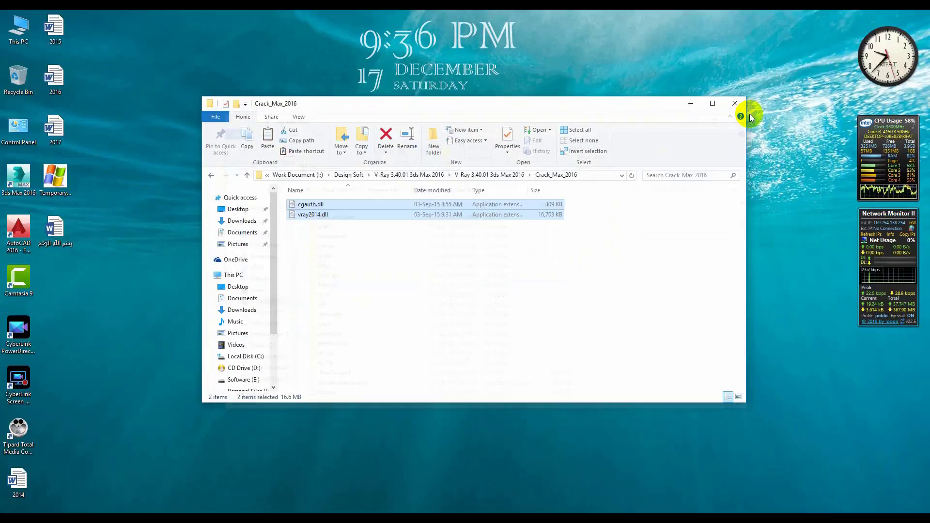
- Copy cgauth.dll and locate its paste destination, C:\Program Files\Chaos Group\V-Ray\RT for 3ds Max 2016 for x64\bin, closing the window without pasting
right_click(317, 208)
click(378, 335)
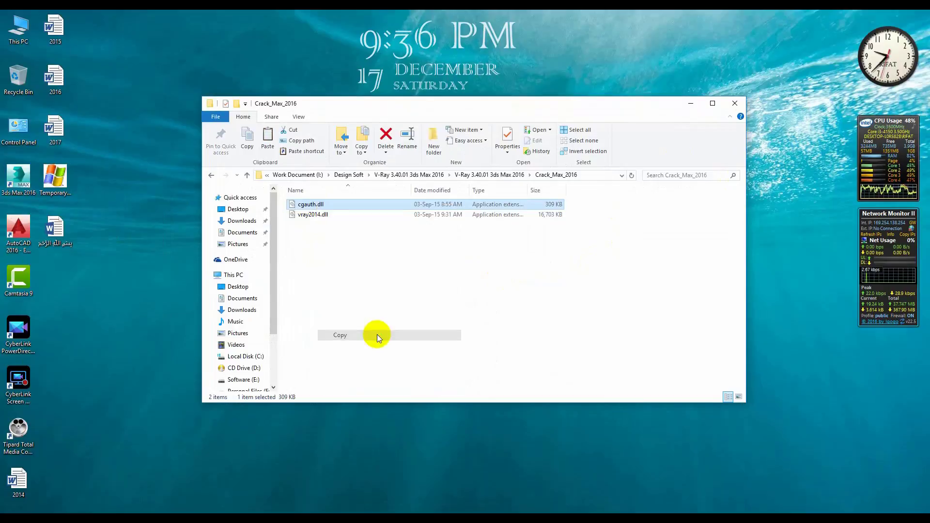
click(244, 357)
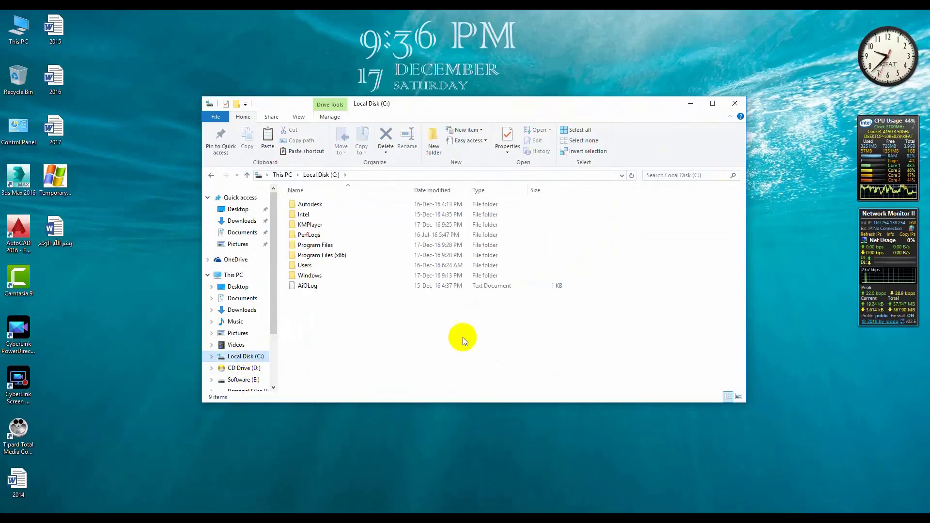
double_click(328, 246)
double_click(338, 225)
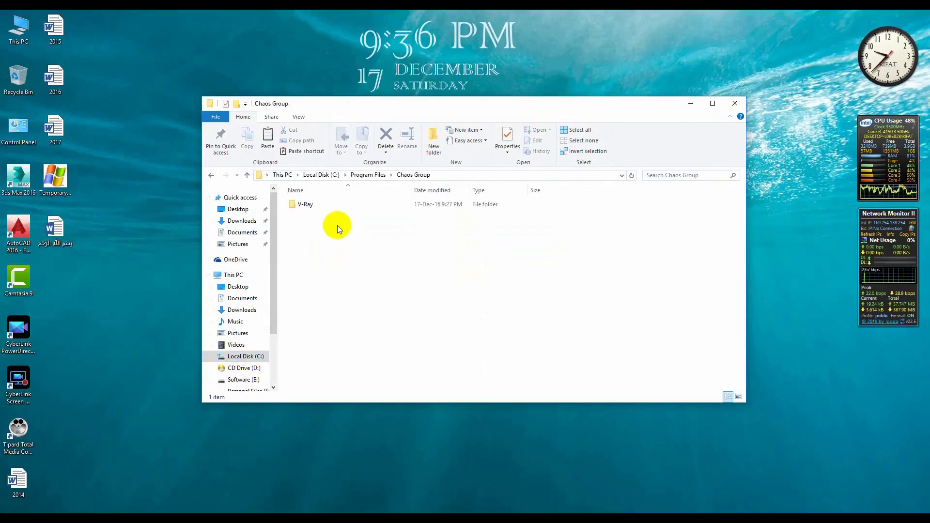
double_click(328, 206)
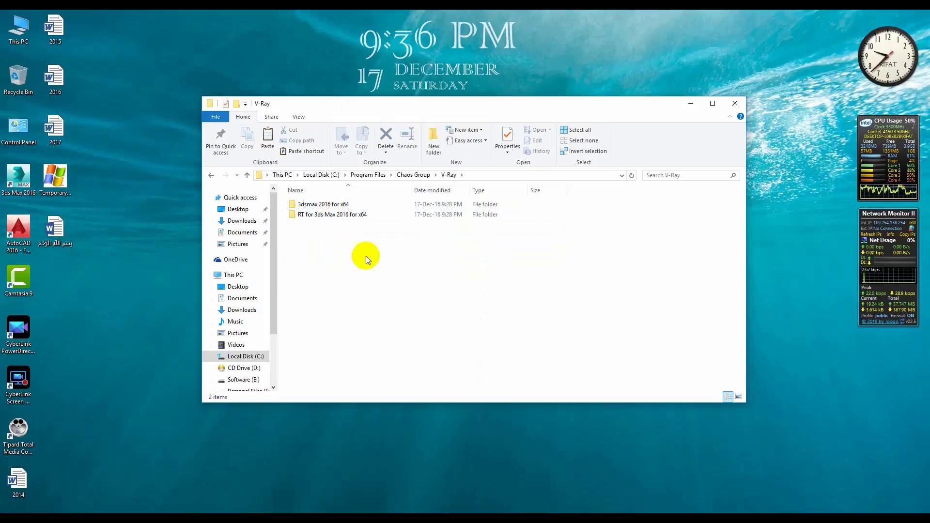
double_click(343, 216)
click(315, 205)
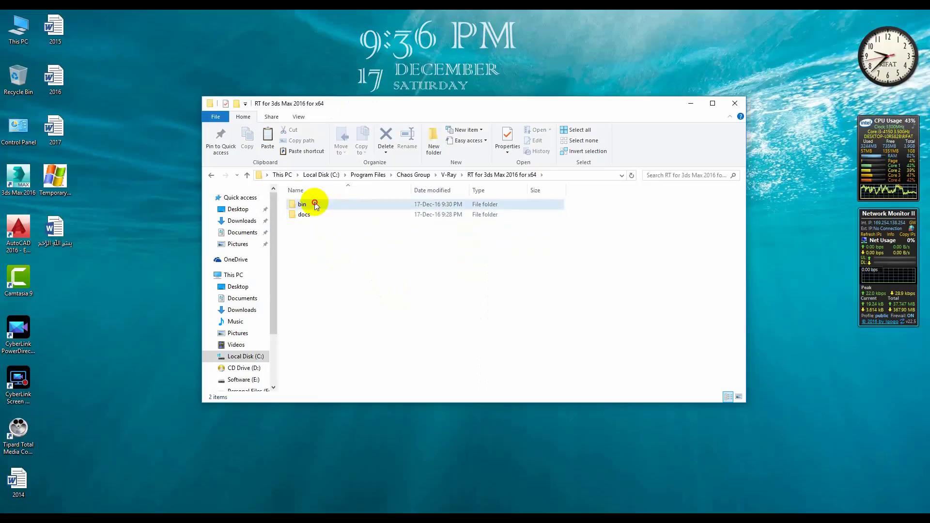
double_click(314, 206)
right_click(606, 234)
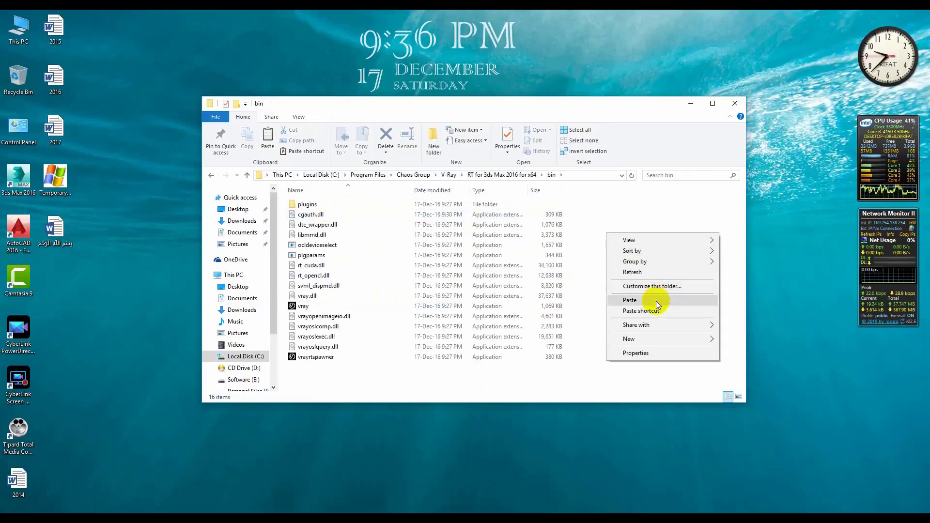
click(735, 103)
right_click(270, 142)
click(296, 172)
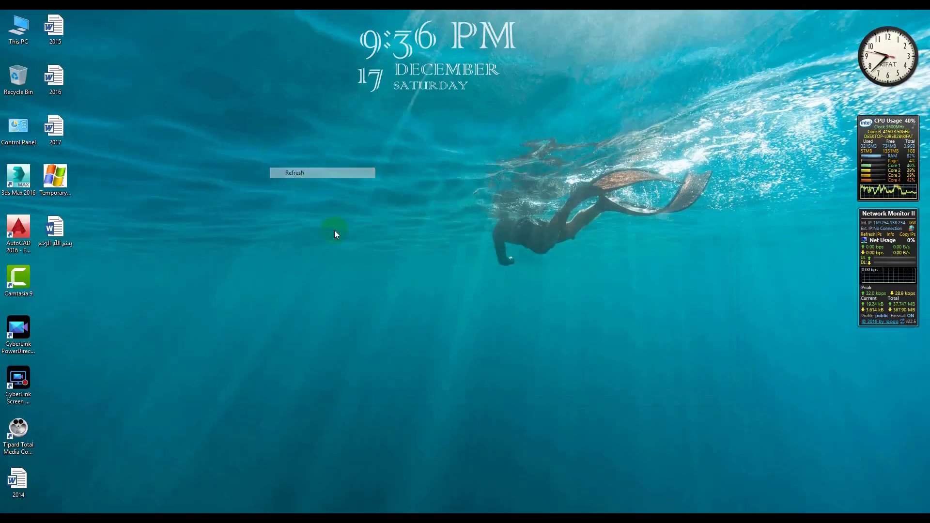
right_click(245, 204)
click(303, 230)
- Open the inner V-Ray 3.40.01 3ds Max 2016 folder under Design Soft on the Work Document (I:) drive in File Explorer
key(super+e)
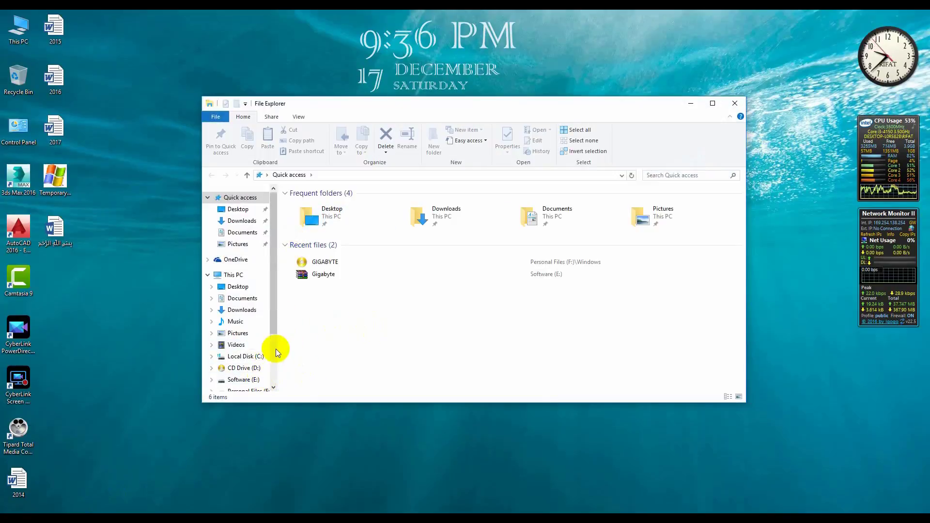
scroll(275, 352, down, 3)
click(247, 345)
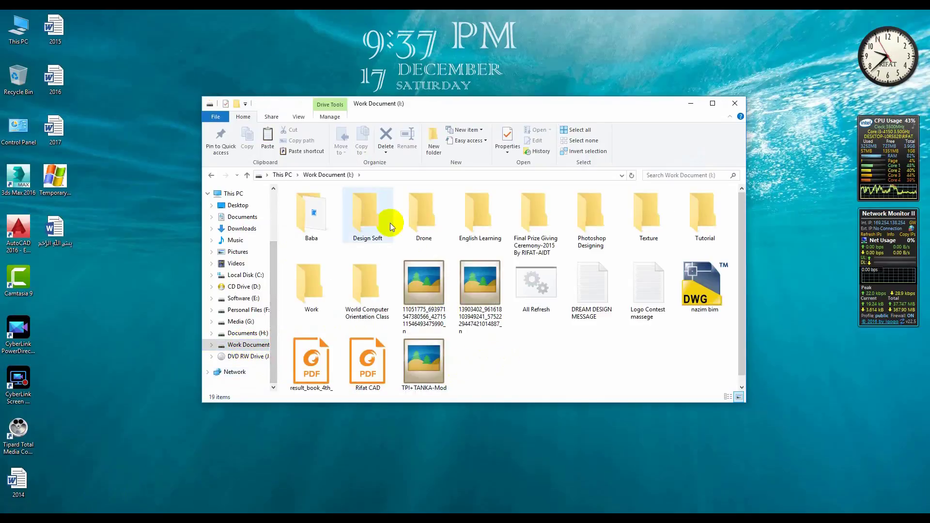
double_click(390, 223)
click(368, 286)
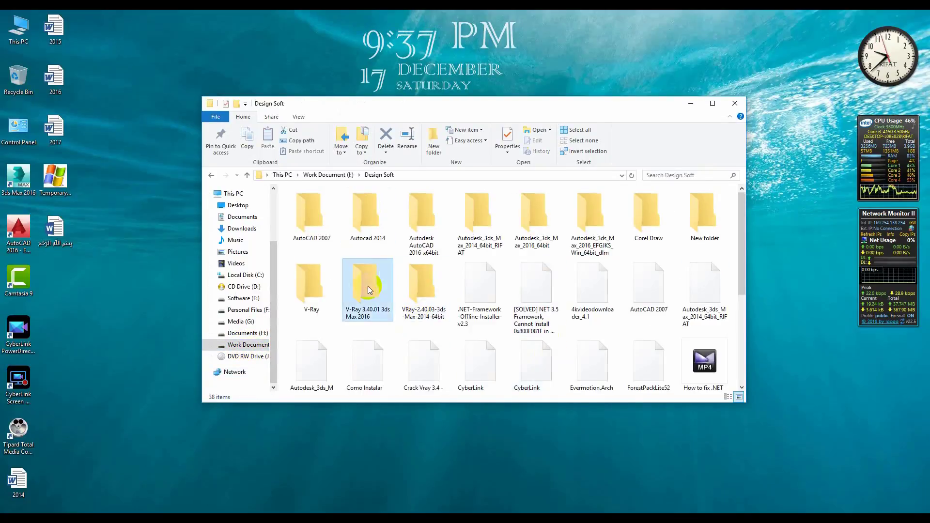
double_click(367, 286)
double_click(373, 286)
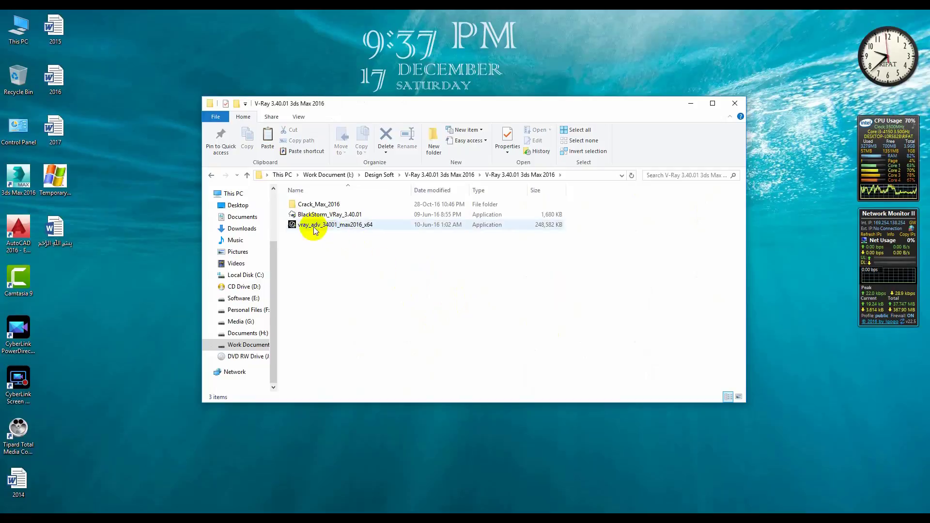
- Review the BlackStorm_VRay_3.40.01 application and the Crack_Max_2016 folder, and close the folder window
click(380, 215)
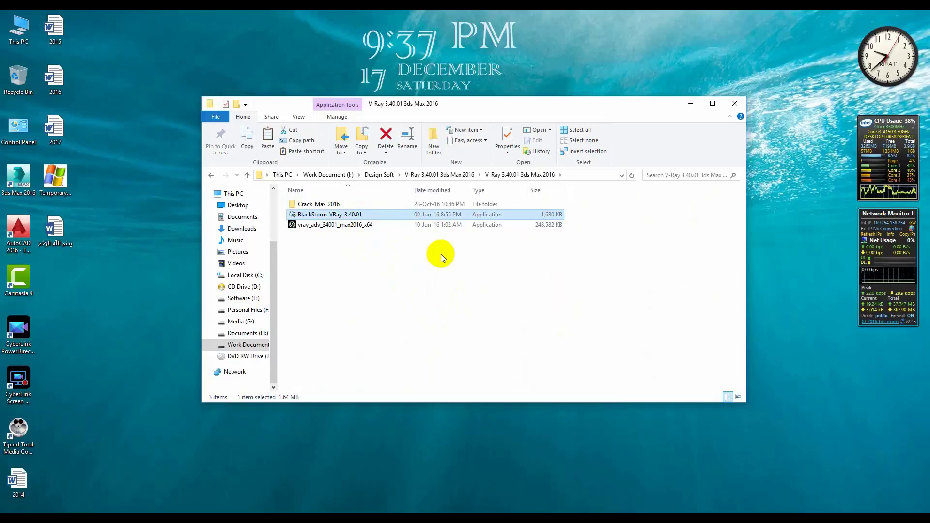
click(303, 205)
click(395, 259)
click(342, 217)
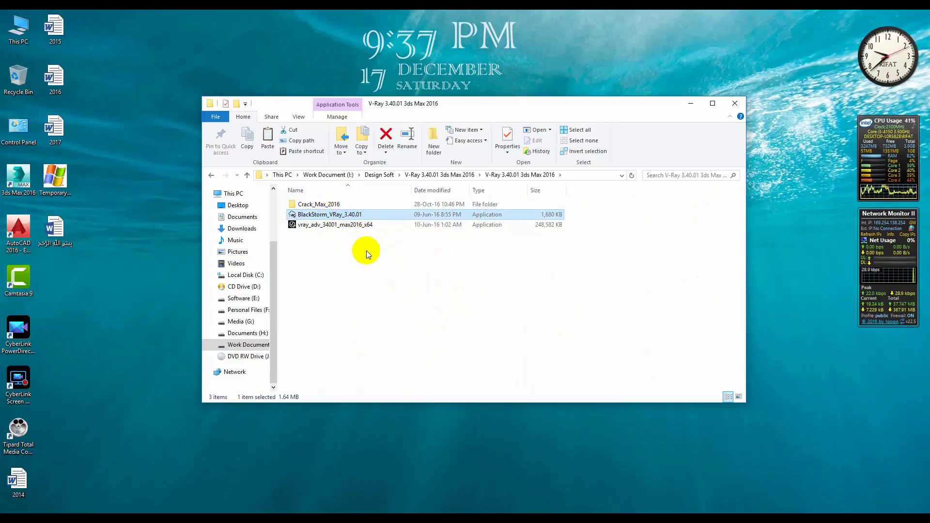
click(413, 247)
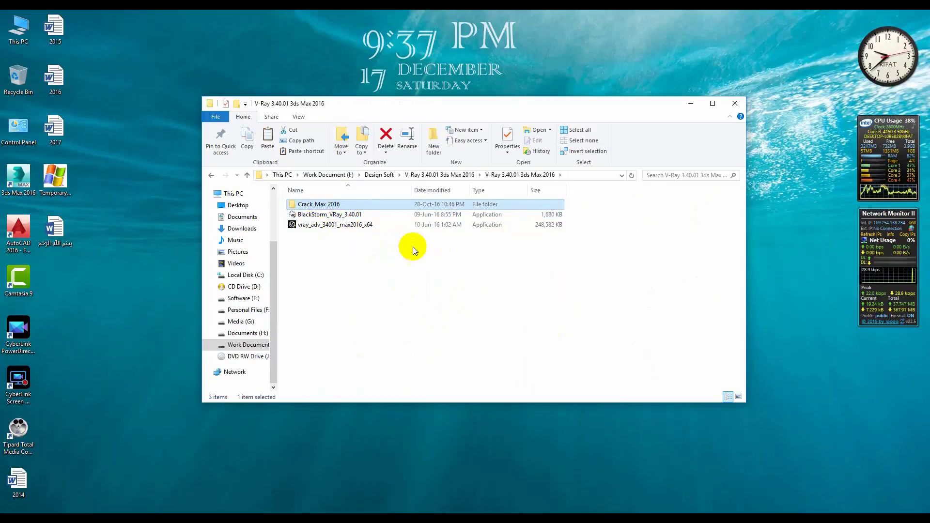
click(735, 106)
right_click(347, 124)
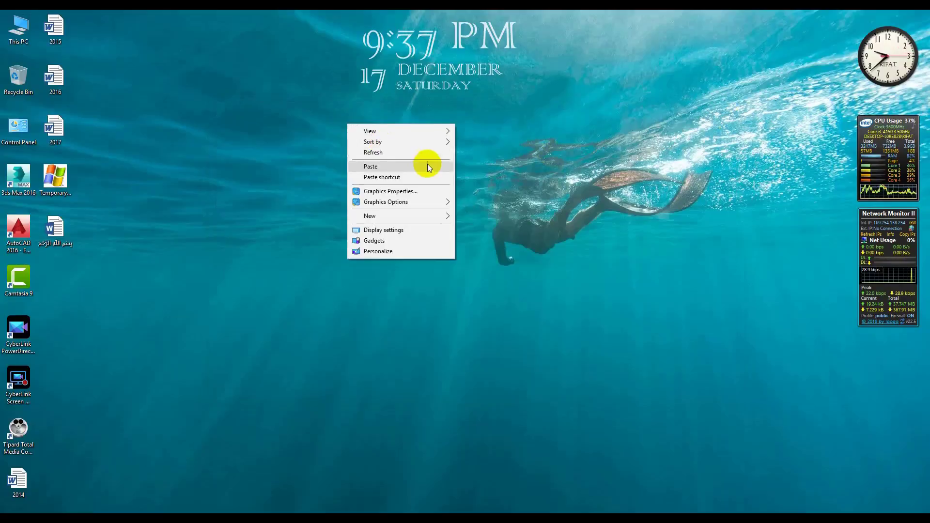
click(368, 153)
right_click(207, 170)
click(252, 198)
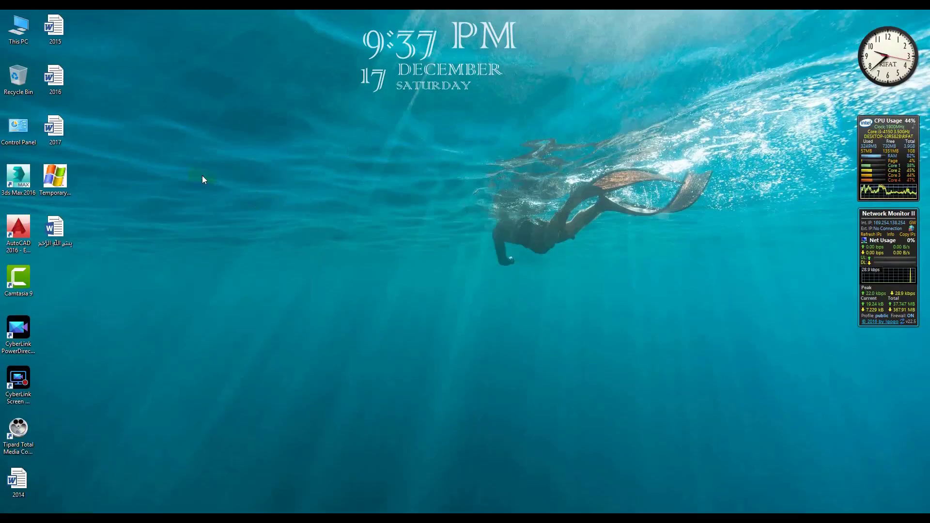
right_click(202, 176)
click(253, 206)
right_click(221, 212)
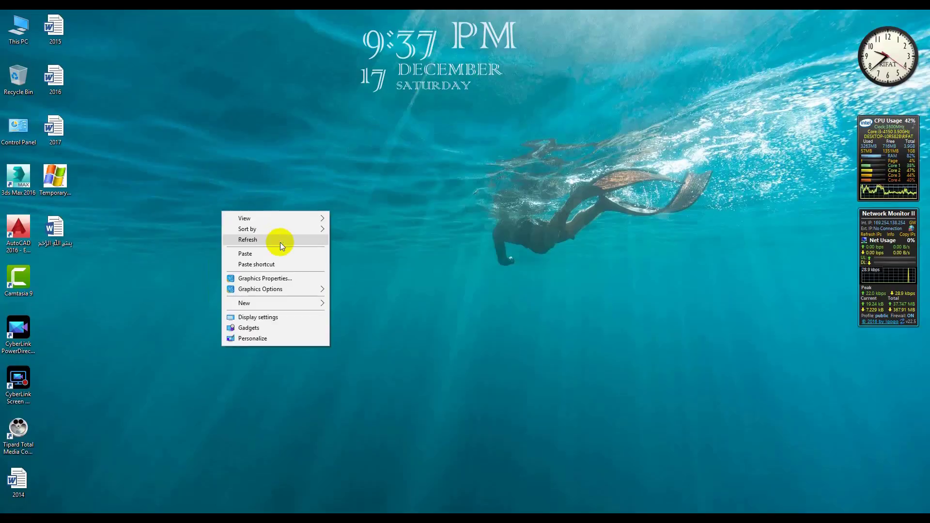
click(280, 242)
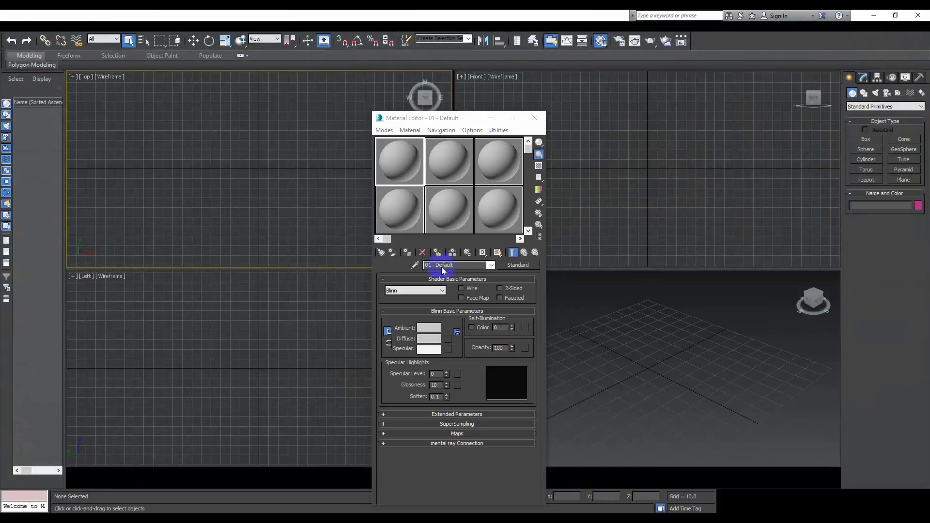
- Set the Material Editor in 3ds Max to show 6 X 4 sample windows
right_click(407, 162)
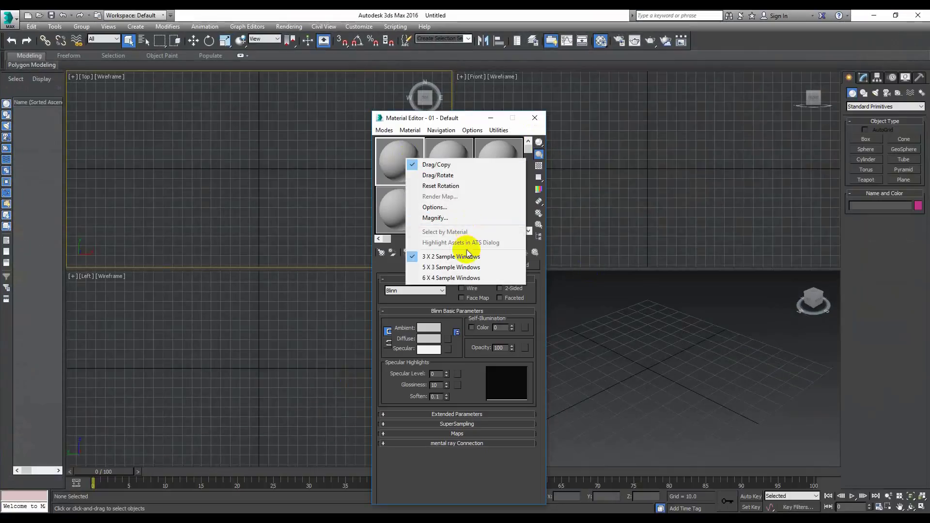
click(451, 278)
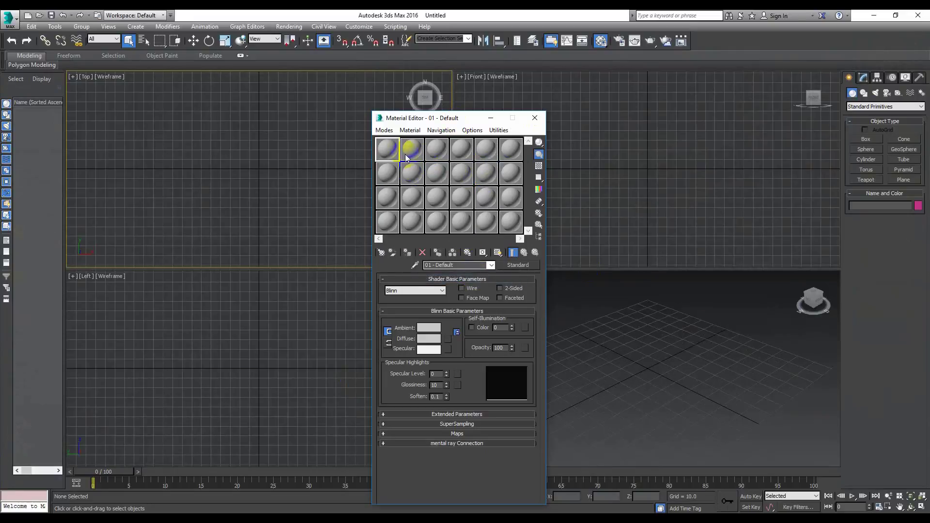
- Check the V-Ray material types offered for the first slot without choosing one, and close the Material Editor
click(514, 264)
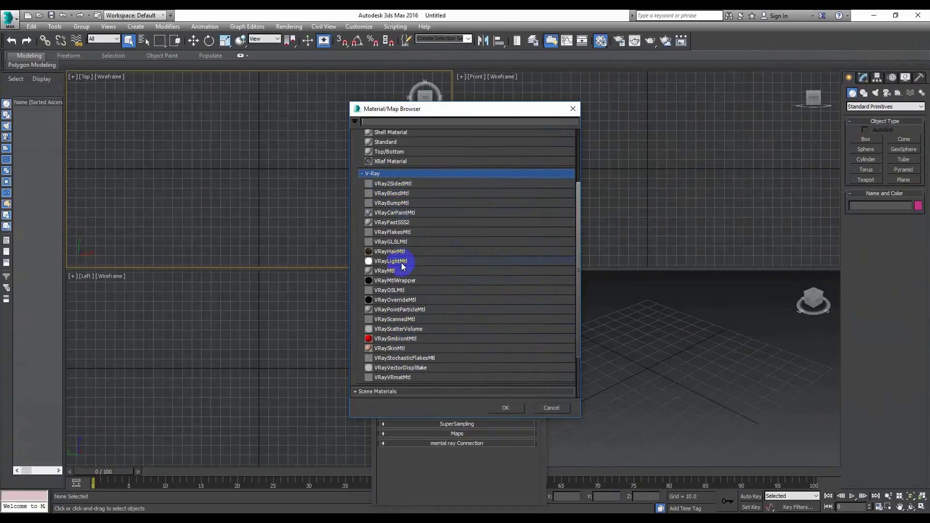
click(551, 410)
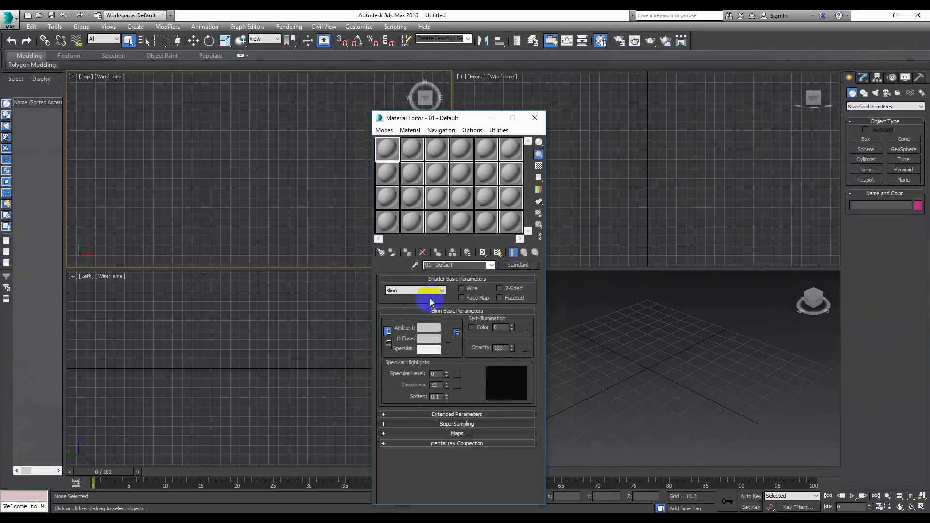
click(535, 117)
click(561, 170)
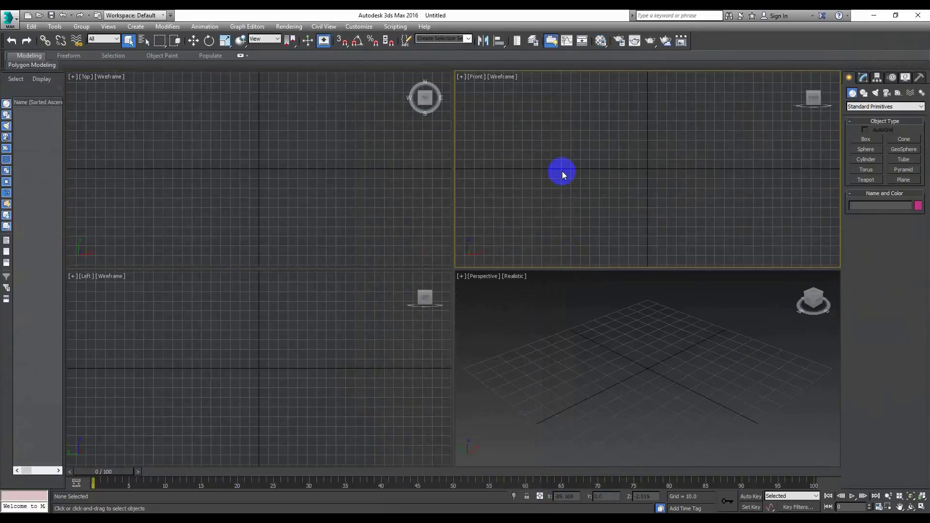
click(568, 339)
click(306, 344)
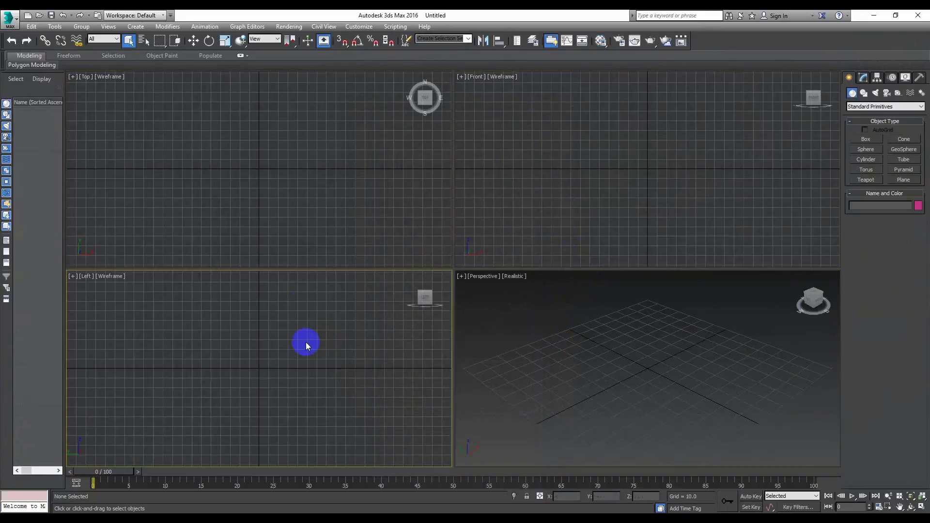
click(258, 167)
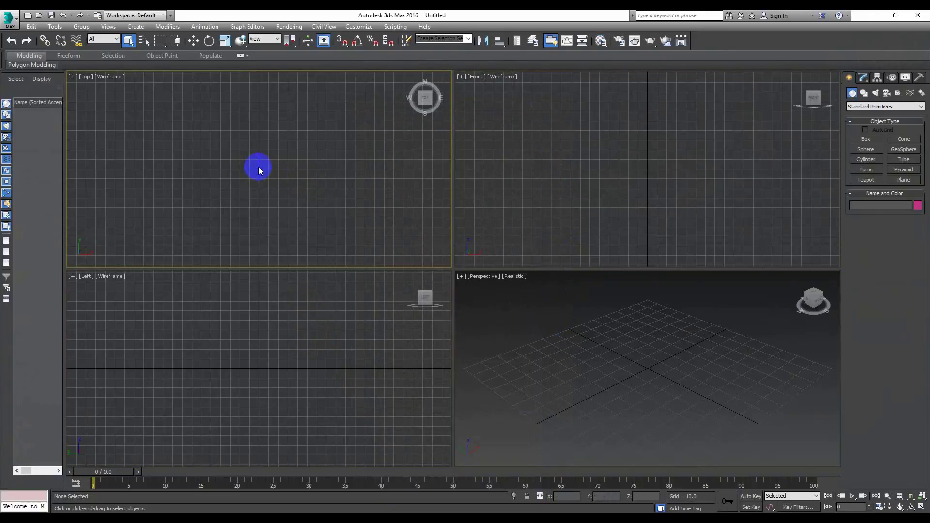